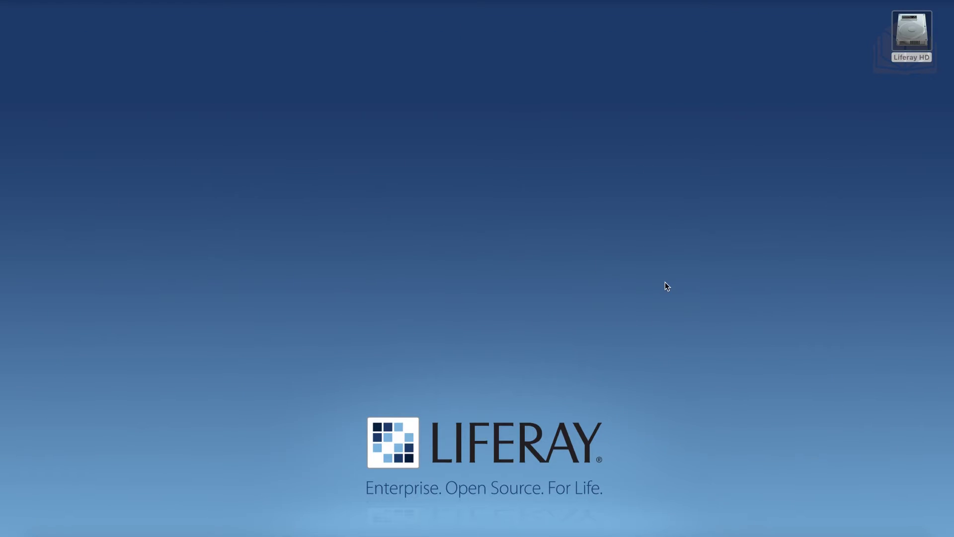
Move the Downloads Finder window to the top of the screen and add a second tab
left_click(665, 281)
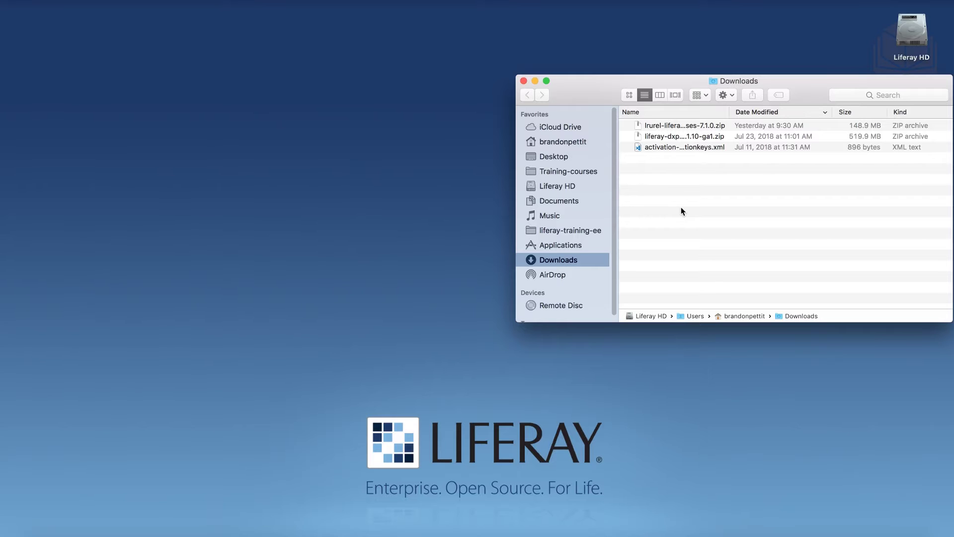
left_click_drag(600, 91, 598, 14)
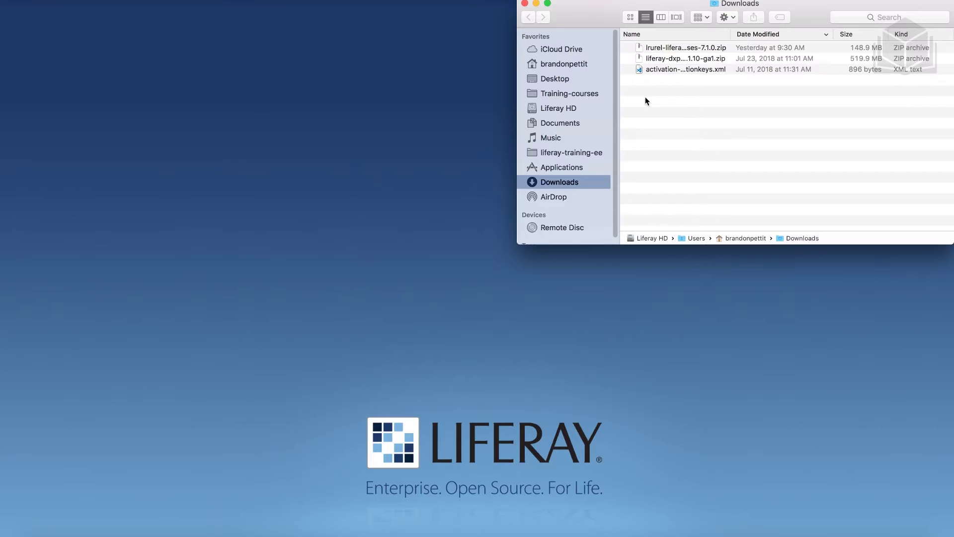
key("super+t")
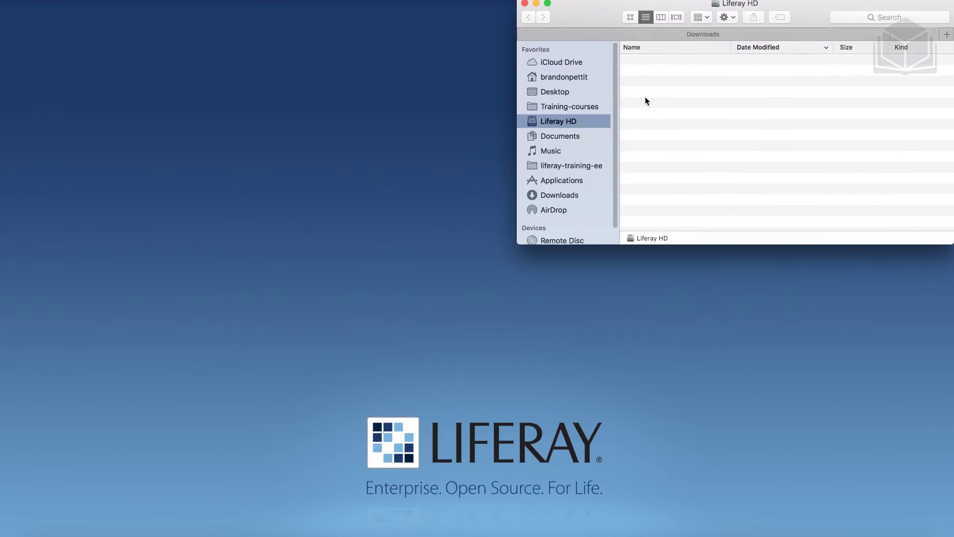
Navigate the new tab from the home folder into liferay, then bundles
left_click(564, 78)
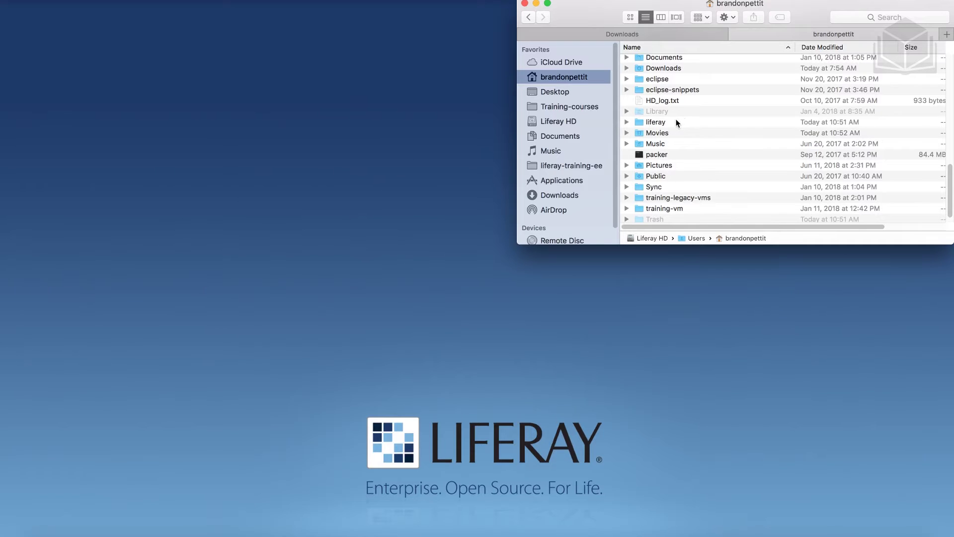
left_click(704, 122)
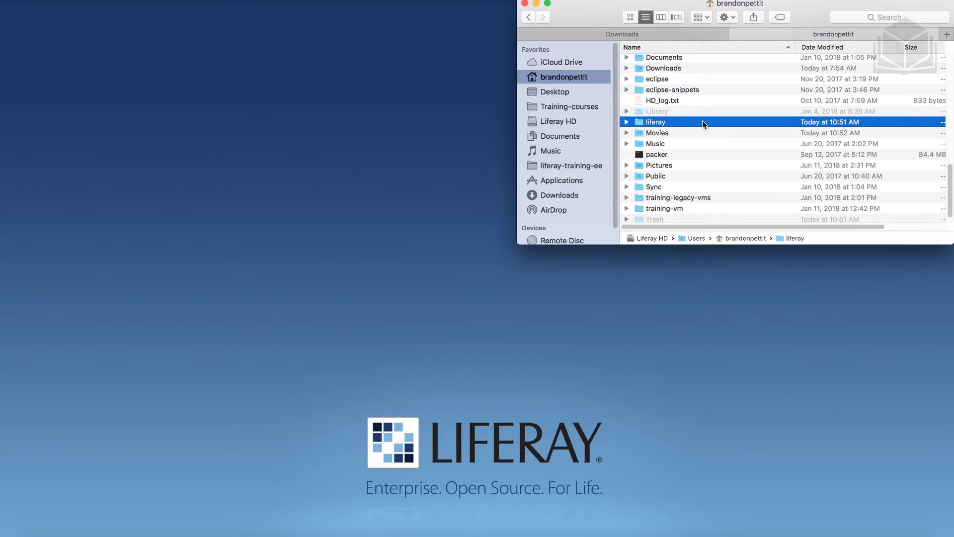
double_click(675, 122)
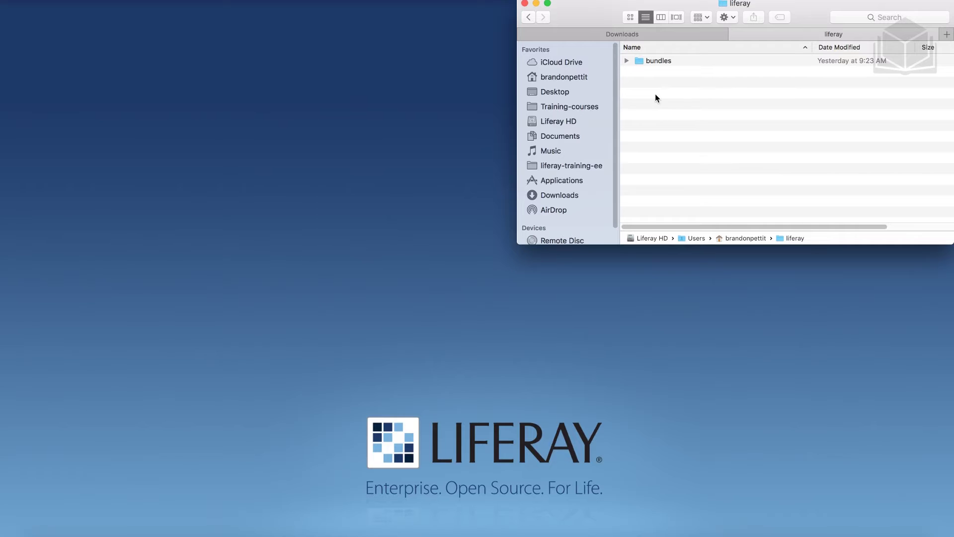
double_click(652, 59)
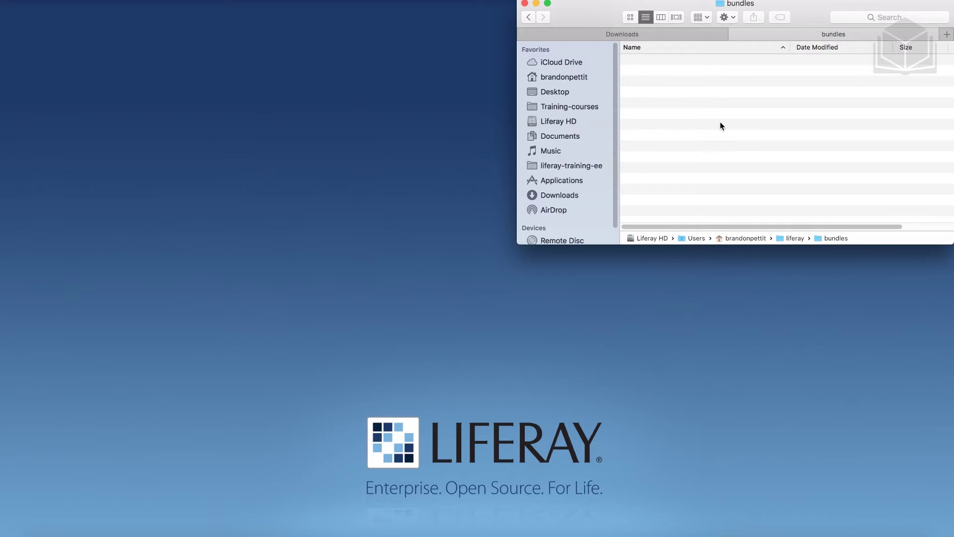
Copy liferay-dxp-tomcat-7.1.10-ga1.zip from Downloads into bundles and unzip it there
left_click(646, 36)
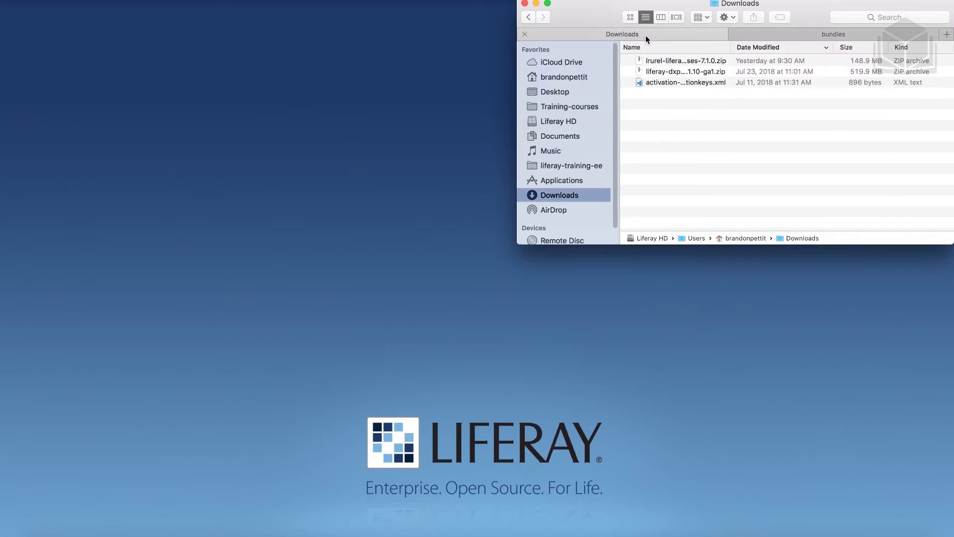
left_click(670, 72)
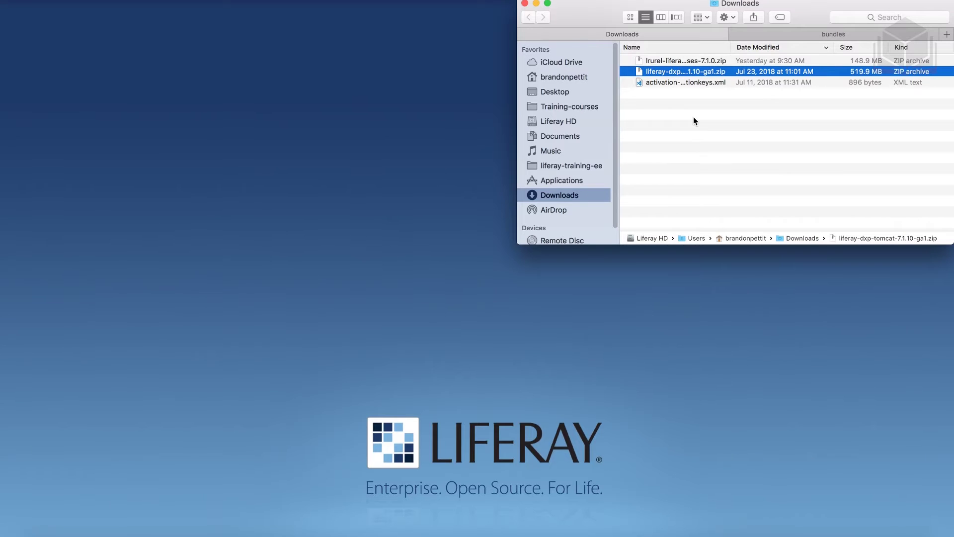
left_click(788, 34)
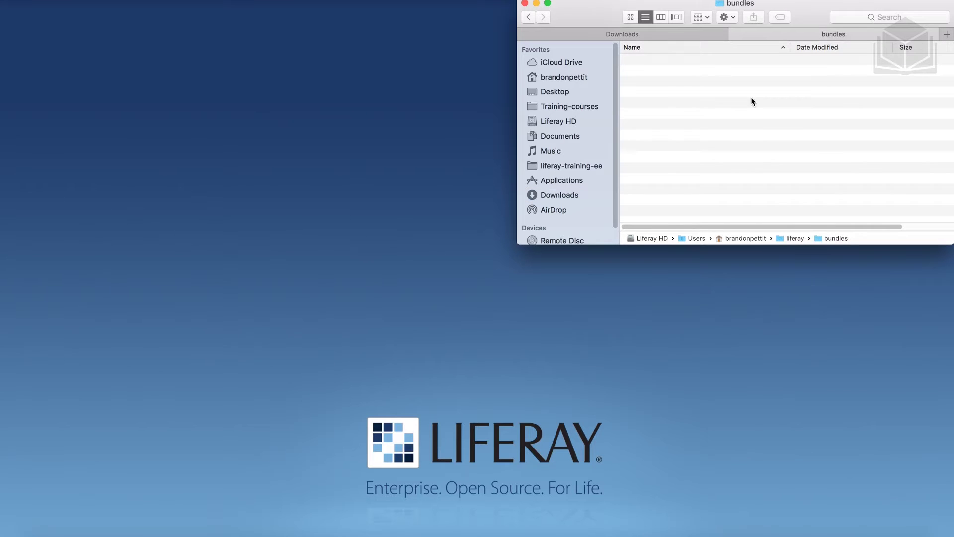
key("super+v")
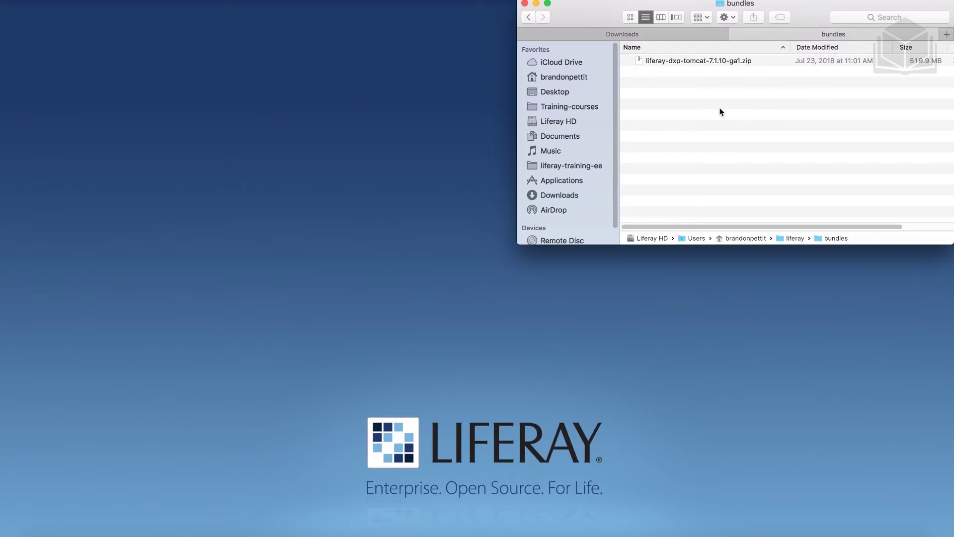
double_click(685, 61)
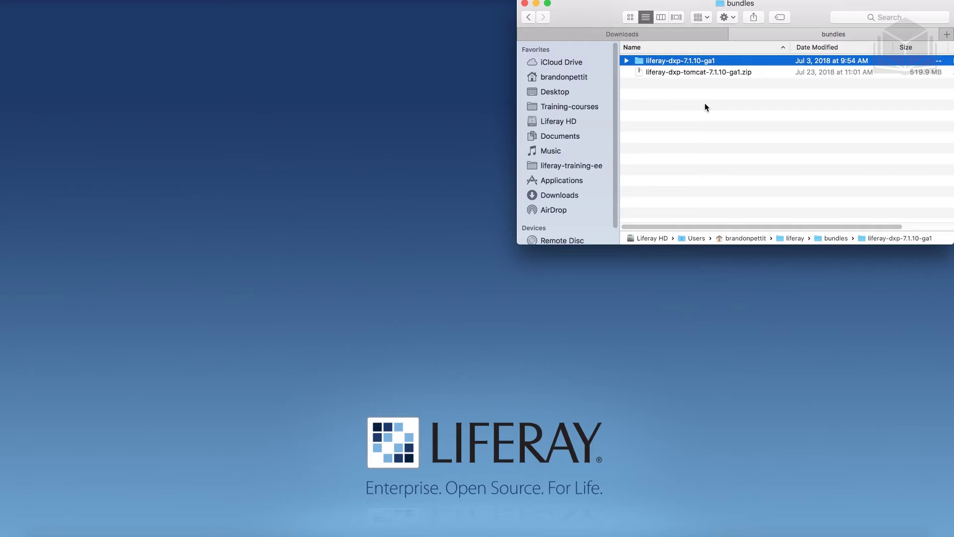
Open liferay-dxp-7.1.10-ga1 and create a new folder named deploy inside it
double_click(652, 62)
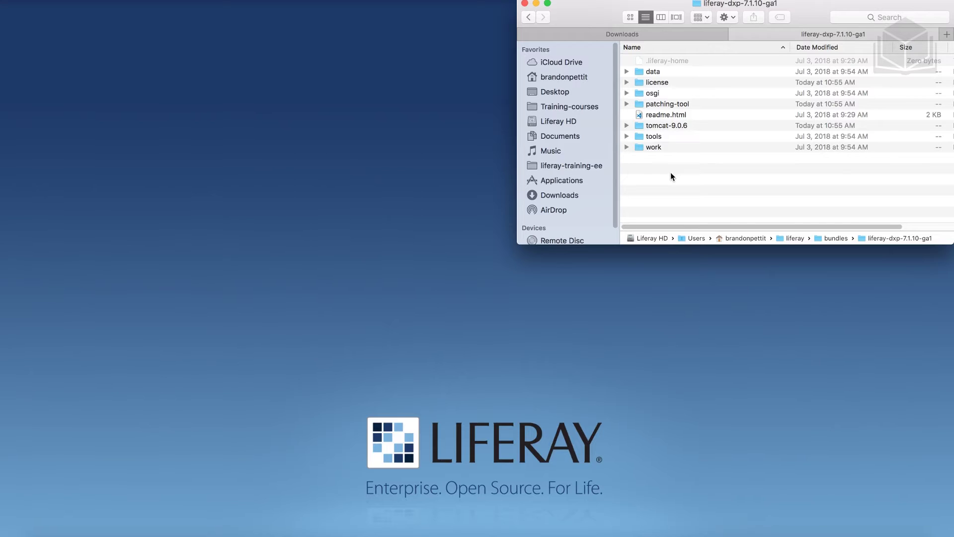
right_click(671, 177)
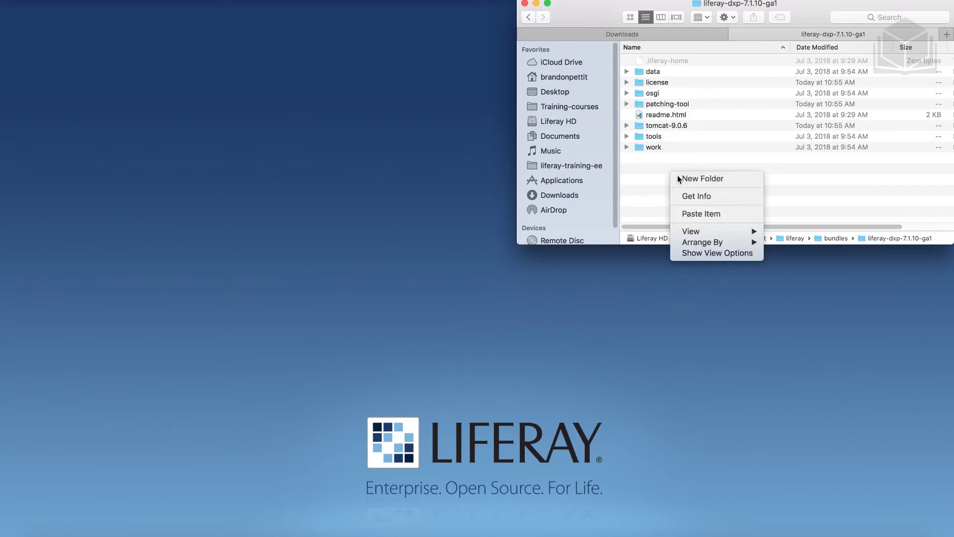
left_click(678, 178)
type("deplo")
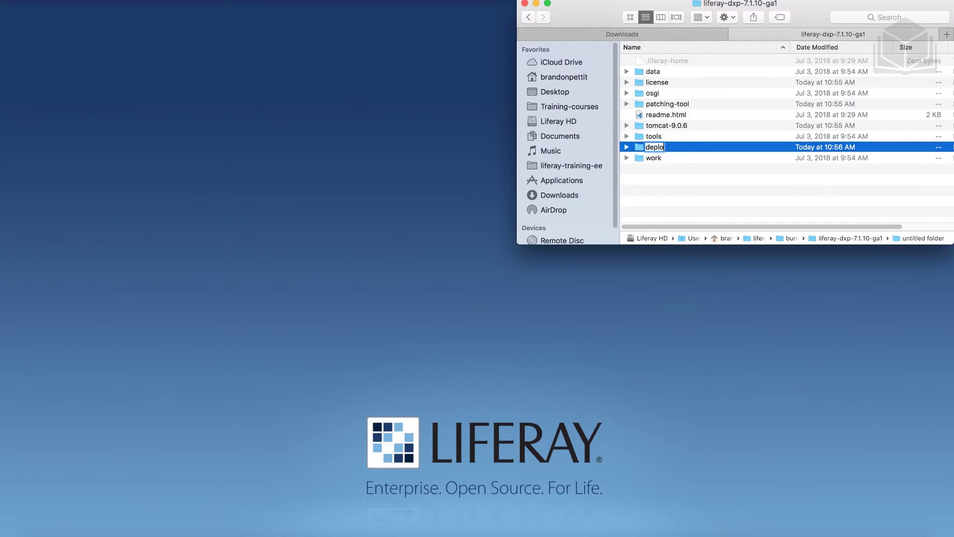
type("y")
key("Return")
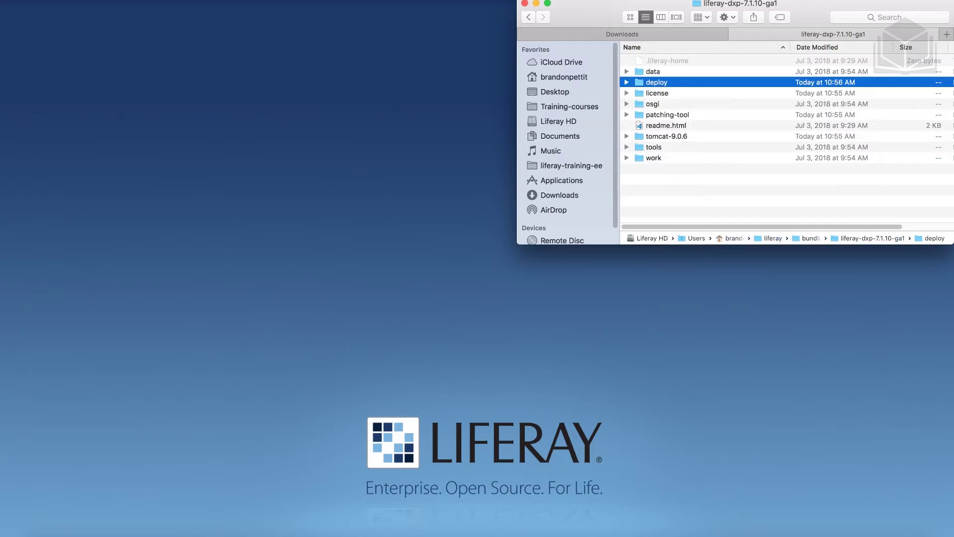
Copy the activation key XML from Downloads into the deploy folder, then return to Downloads
left_click(617, 35)
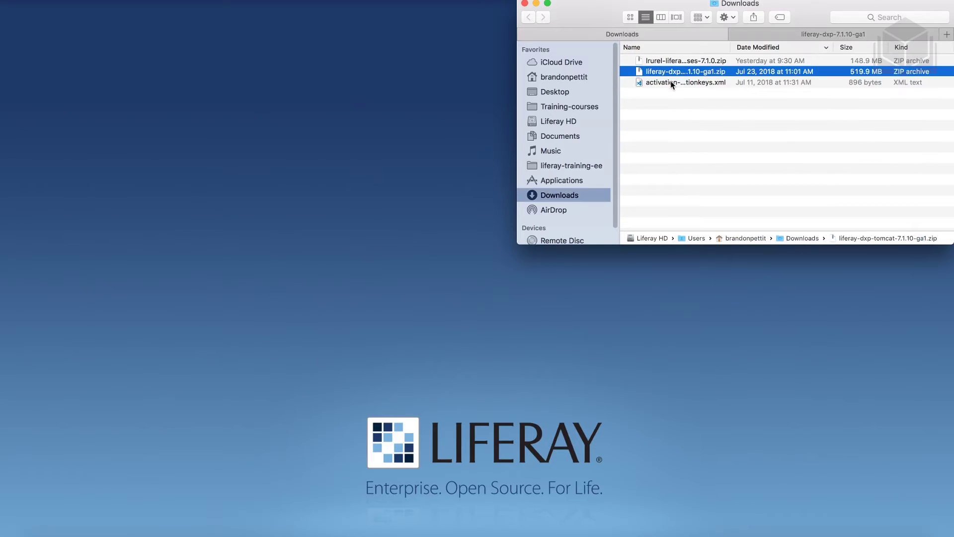
left_click(671, 83)
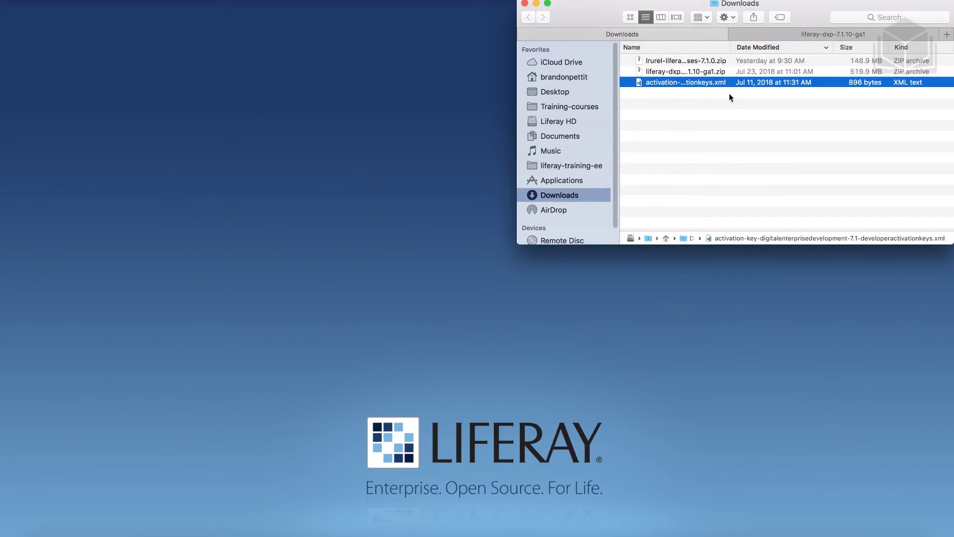
left_click(798, 34)
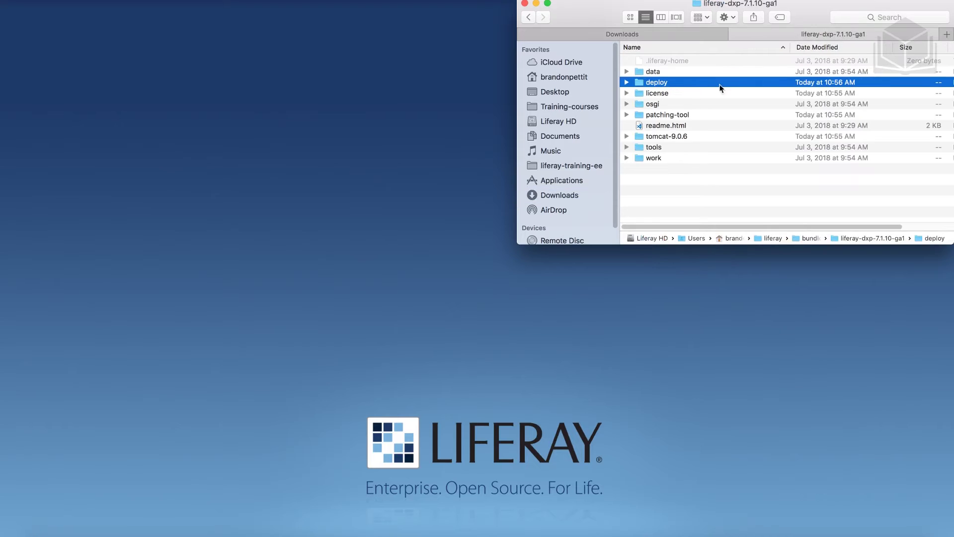
double_click(669, 84)
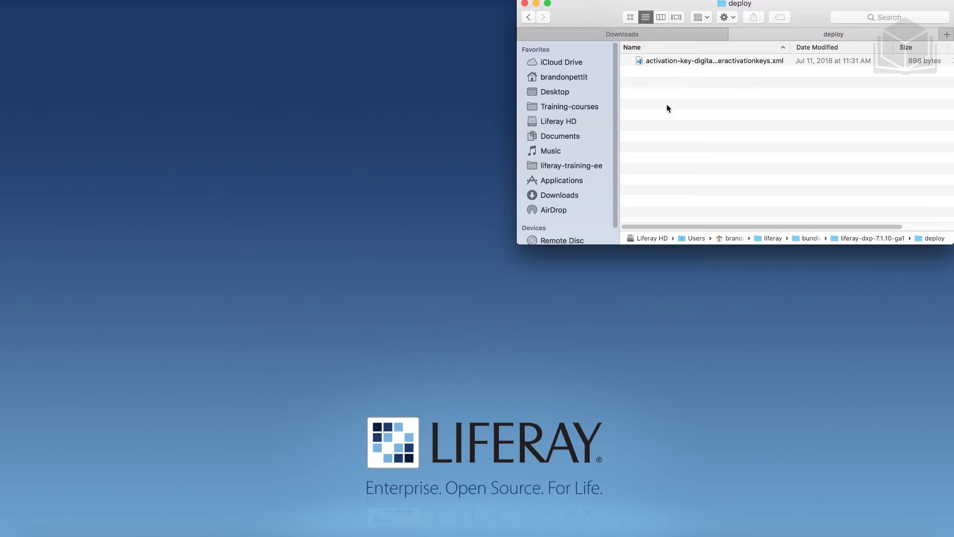
left_click(529, 17)
left_click(637, 35)
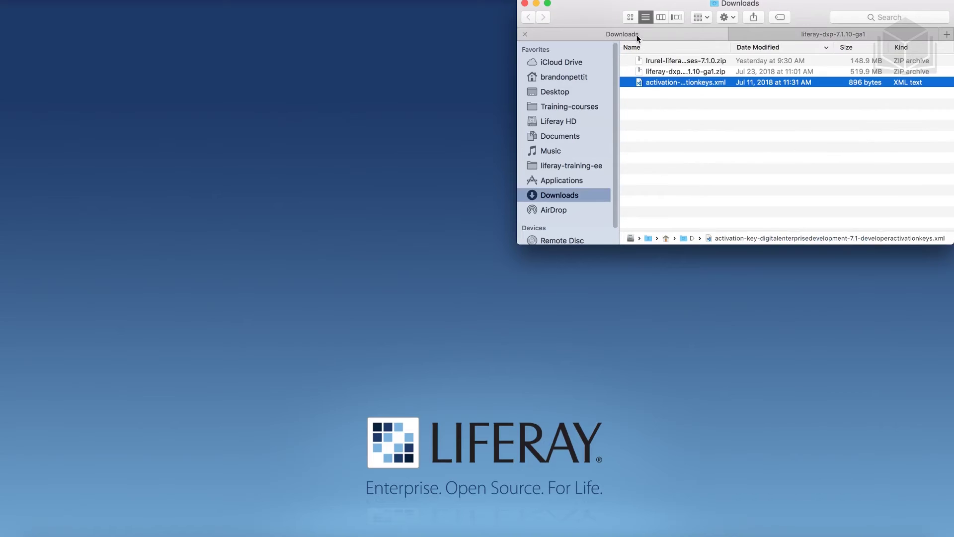
left_click(679, 119)
Put lrurel-liferay-fundamentals-exercises-7.1.0.zip into the liferay folder and unzip it
left_click(671, 62)
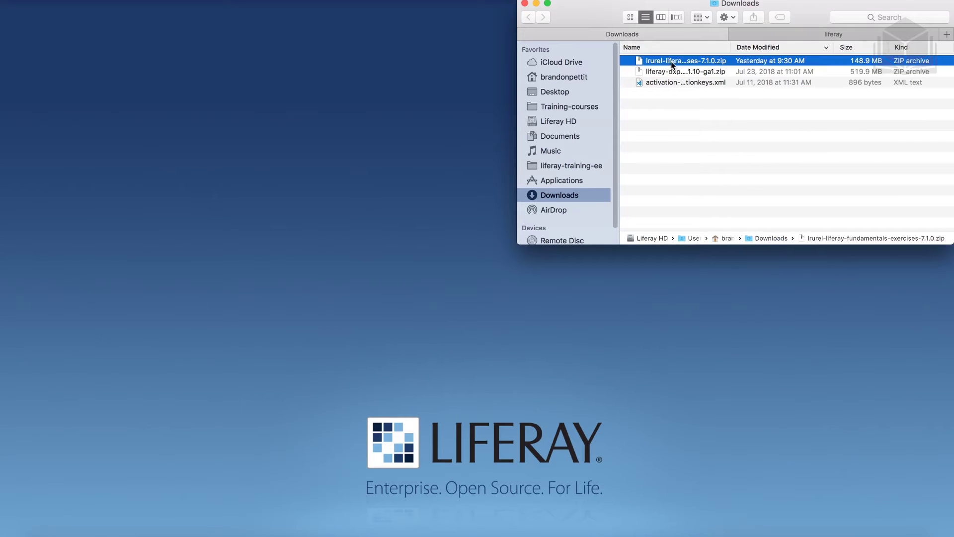
left_click(710, 122)
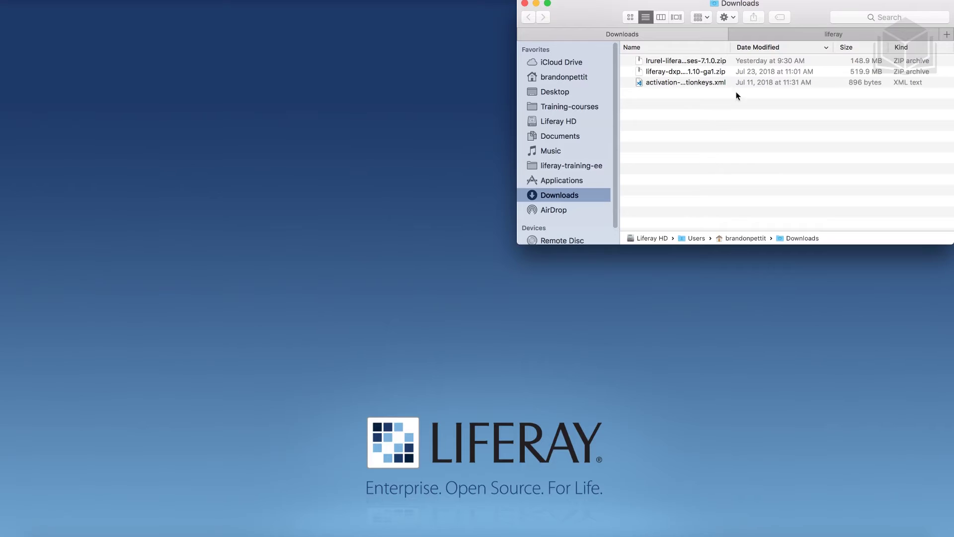
left_click(800, 34)
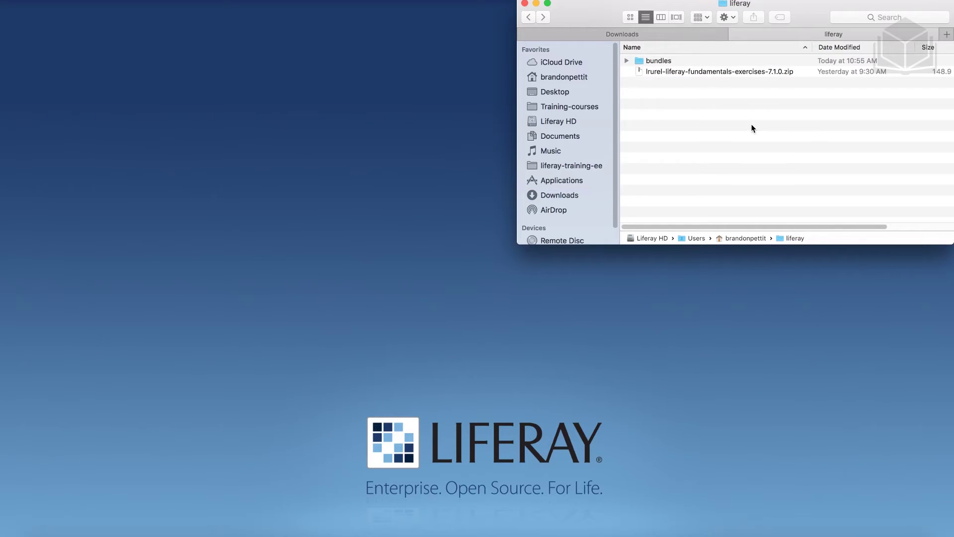
double_click(683, 71)
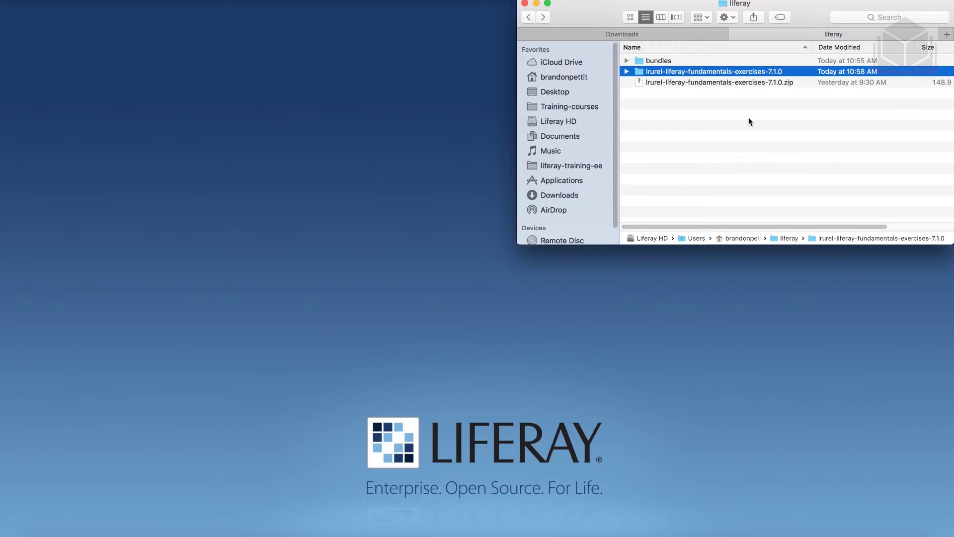
Open the exercises folder, expand 01-liferay-and-users and select fjord-theme.war
double_click(661, 71)
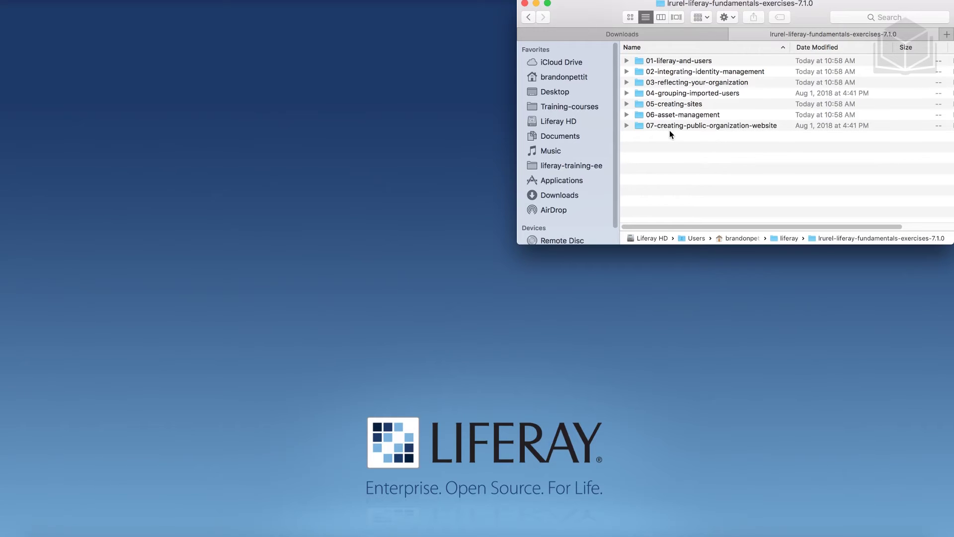
left_click(627, 62)
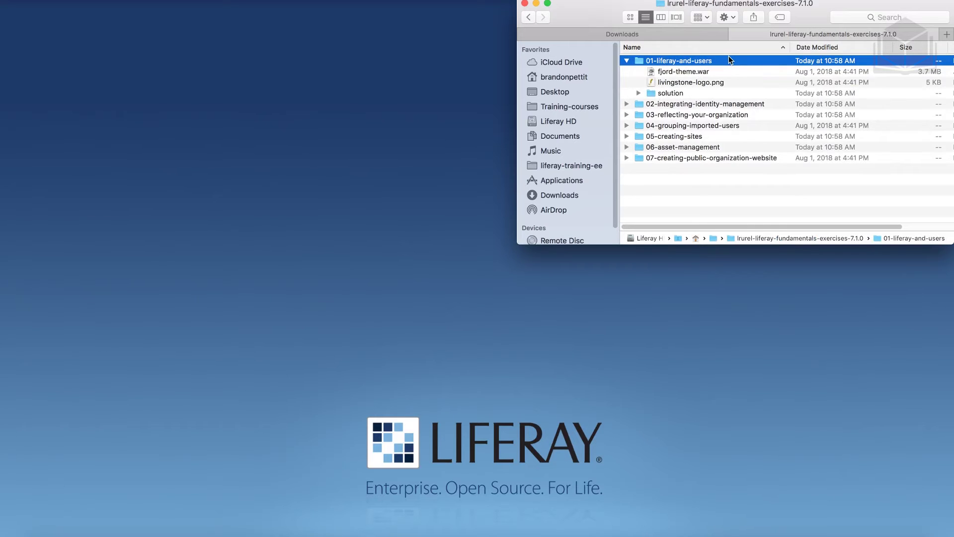
left_click(708, 72)
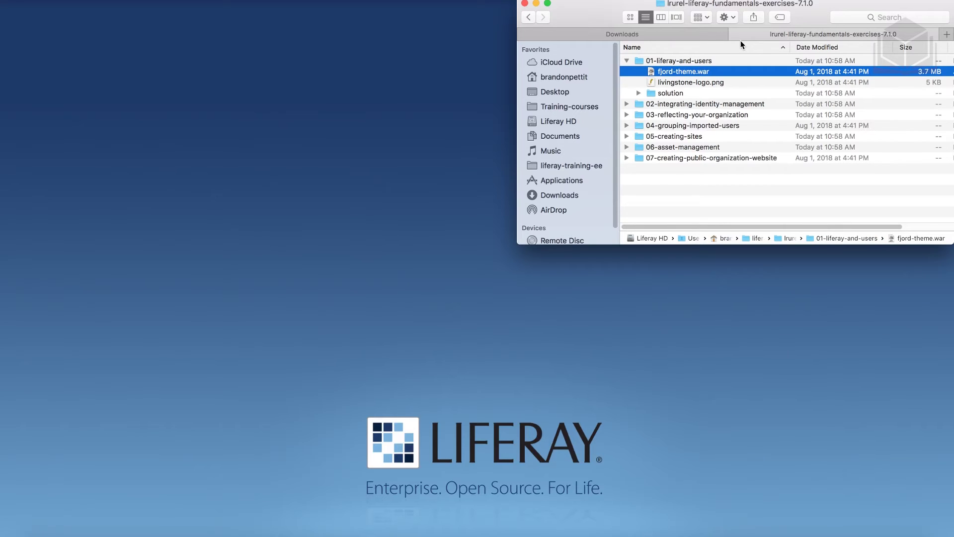
In a third tab, open liferay-dxp-7.1.10-ga1's deploy folder to check for fjord-theme.war, then go back
left_click(946, 37)
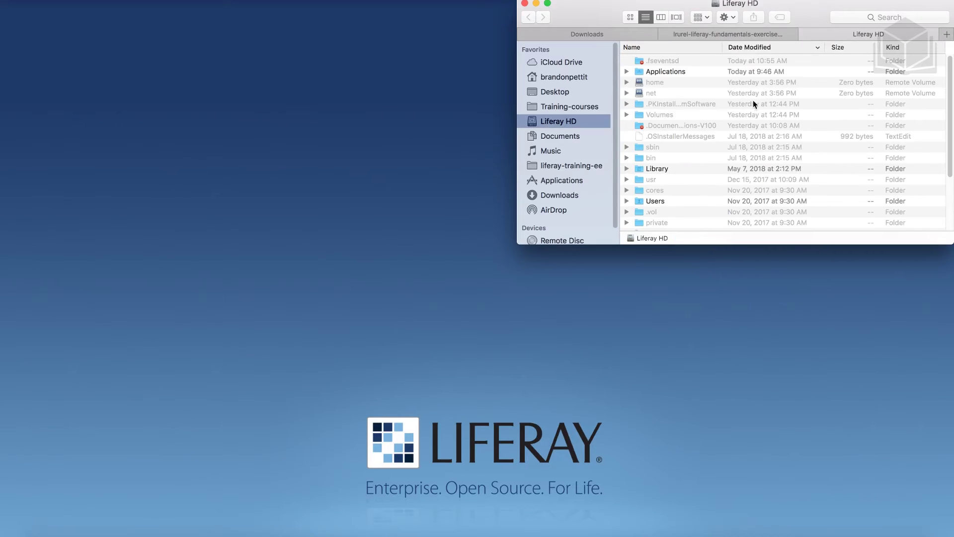
left_click(551, 78)
double_click(663, 122)
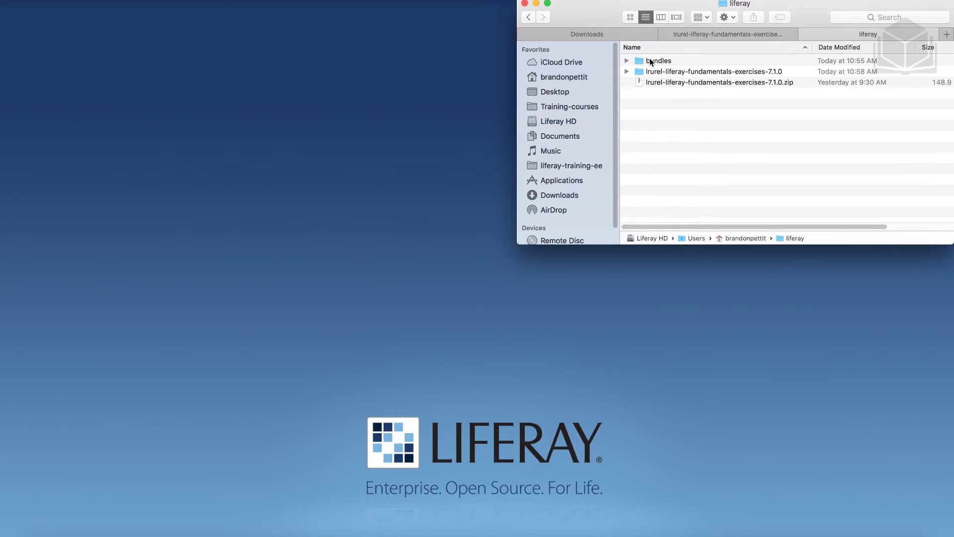
double_click(650, 61)
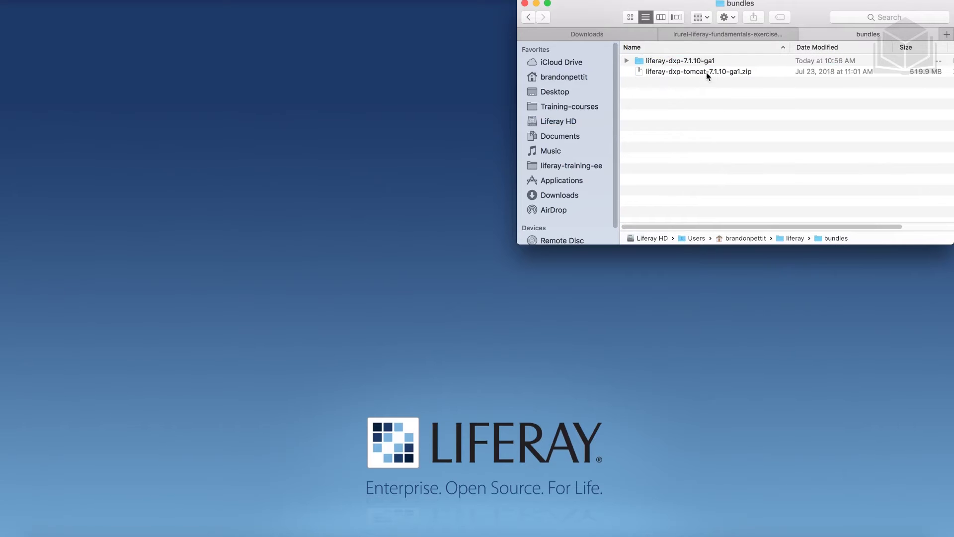
double_click(674, 60)
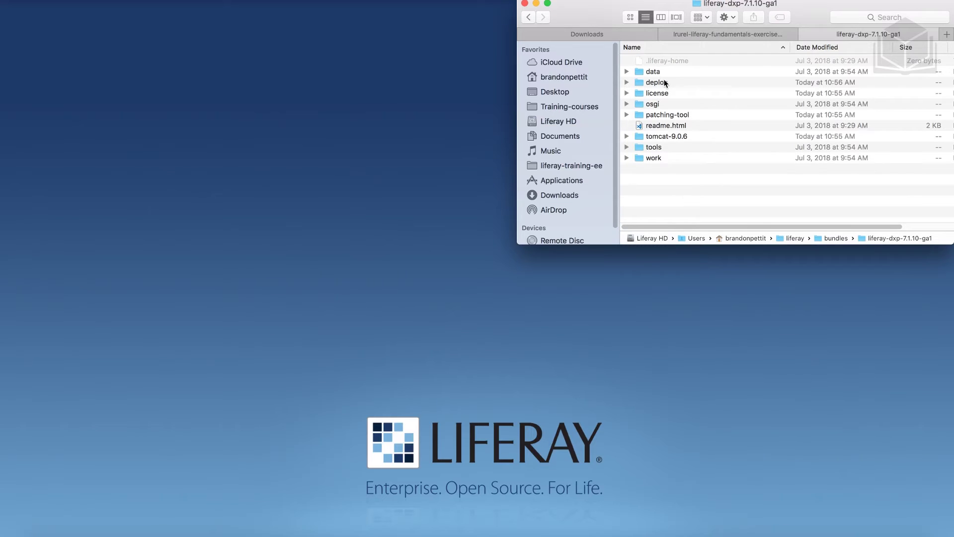
double_click(656, 82)
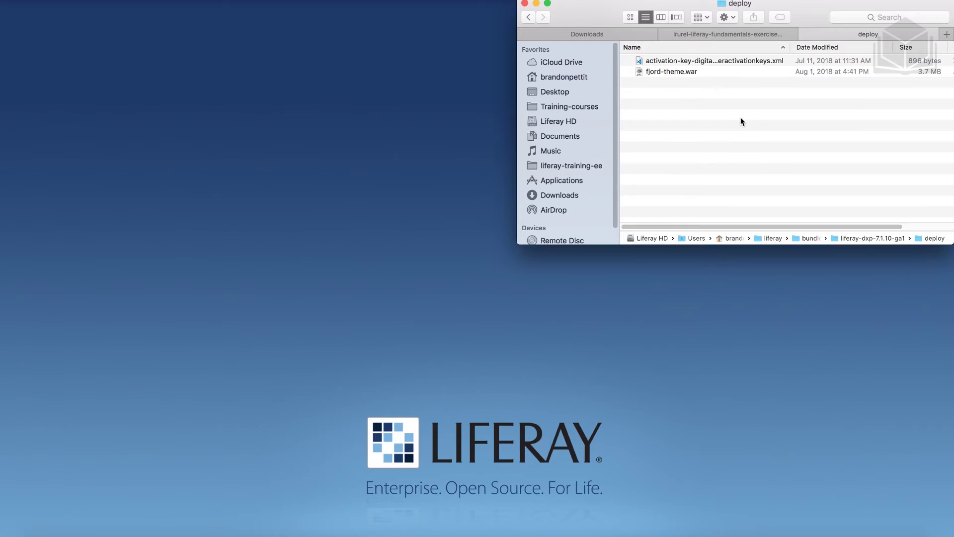
left_click(529, 17)
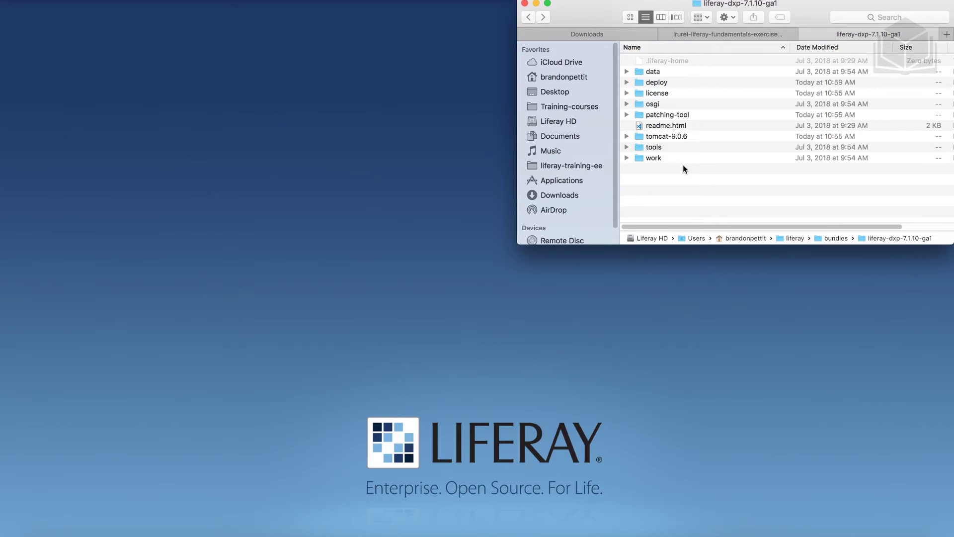
Open tomcat-9.0.6's bin folder, select startup.bat and bring up Terminal
double_click(693, 138)
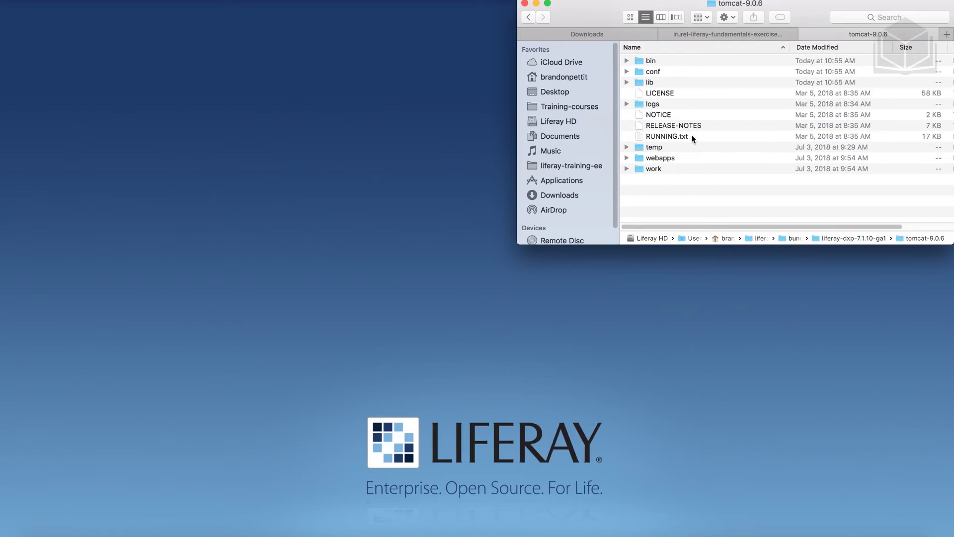
double_click(658, 60)
scroll(677, 129, "down", 5)
scroll(677, 128, "down", 1)
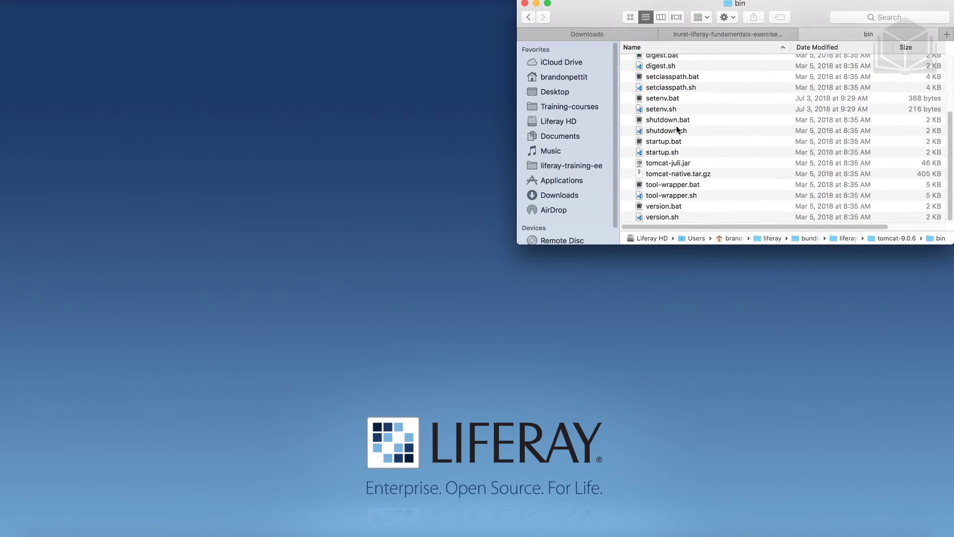
left_click(701, 143)
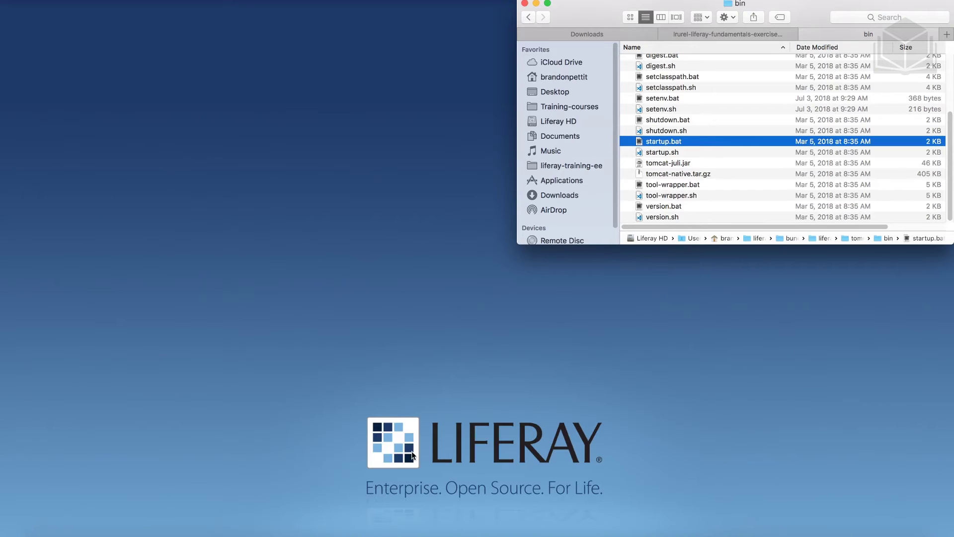
left_click(404, 535)
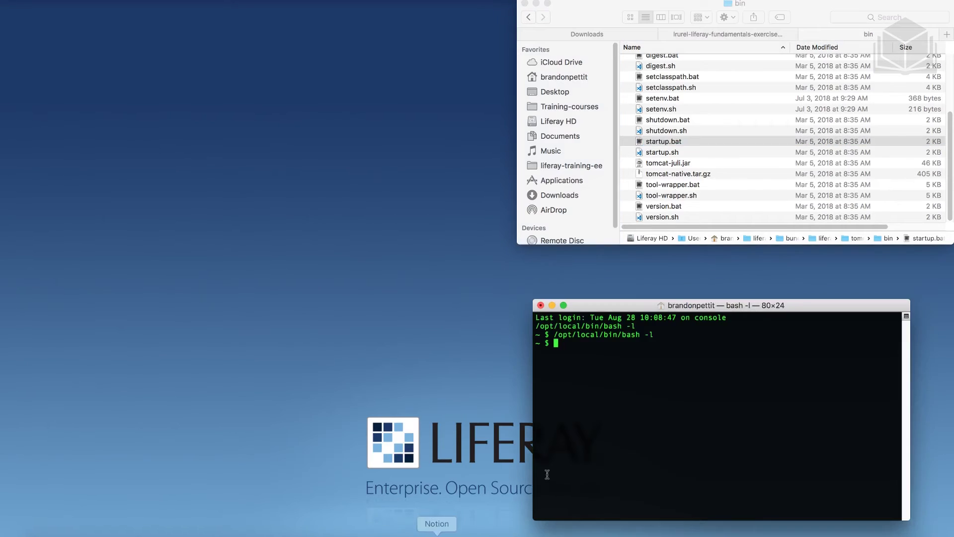
Enlarge the Terminal window and cd into the tomcat-9.0.6 bin folder
left_click_drag(640, 312, 625, 258)
left_click_drag(894, 466, 952, 497)
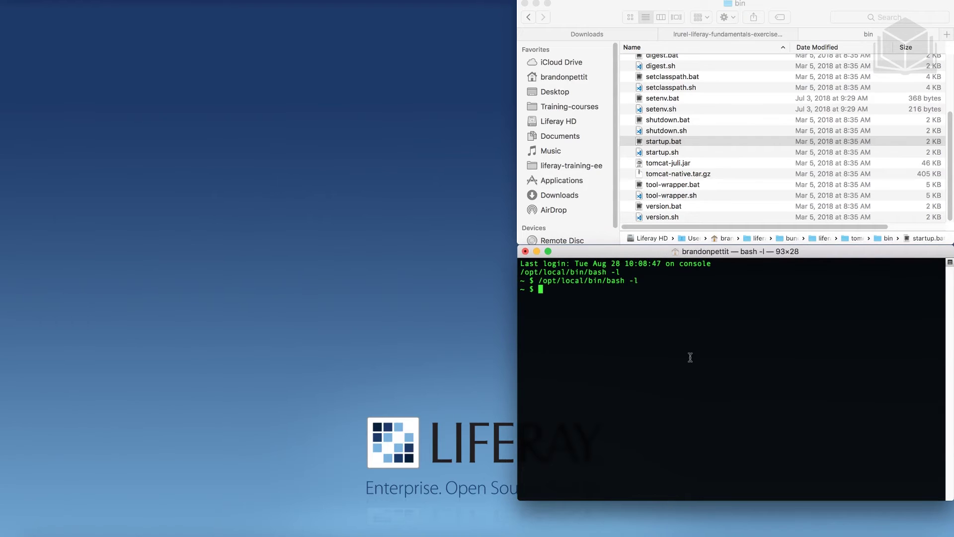
type("cd")
left_click_drag(735, 6, 701, 323)
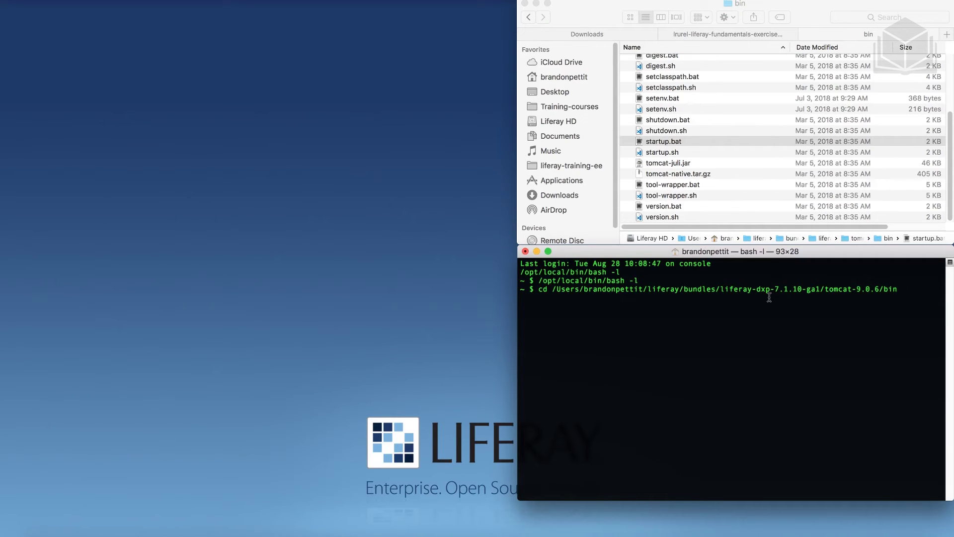
key("Return")
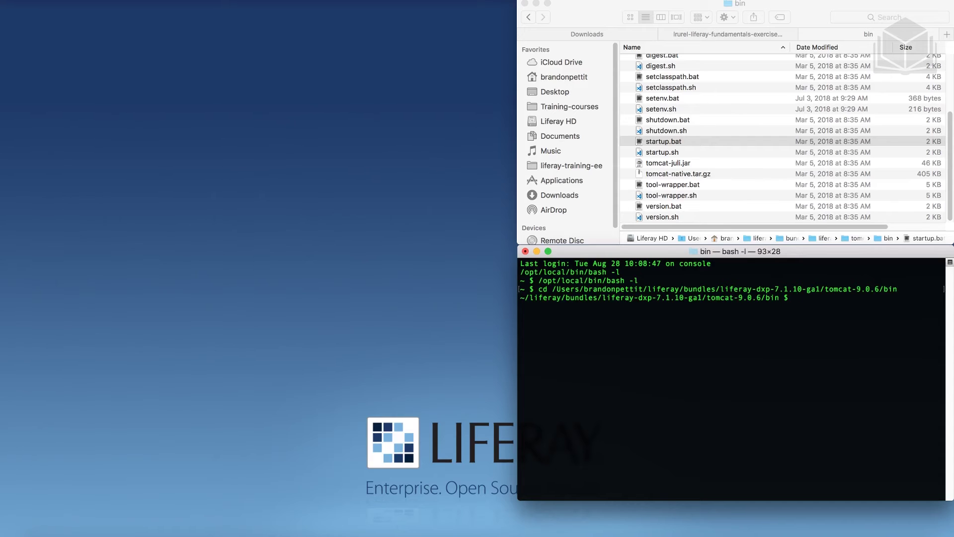
Start Tomcat with ./catalina.sh run
type("./catalina.sh")
type("run")
key("Return")
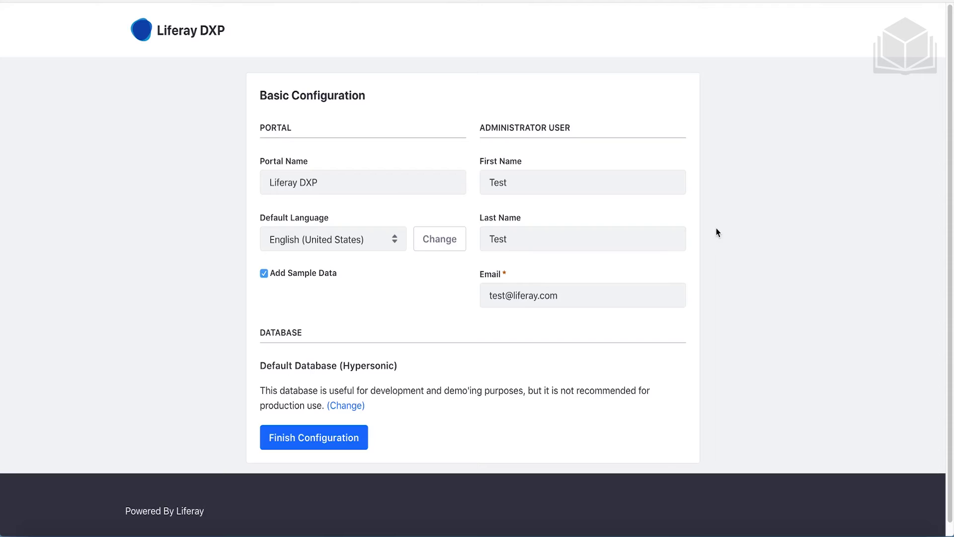
Set the portal name to 'Livingstone Hotels & Resorts' and turn off sample data
left_click(321, 182)
triple_click(322, 182)
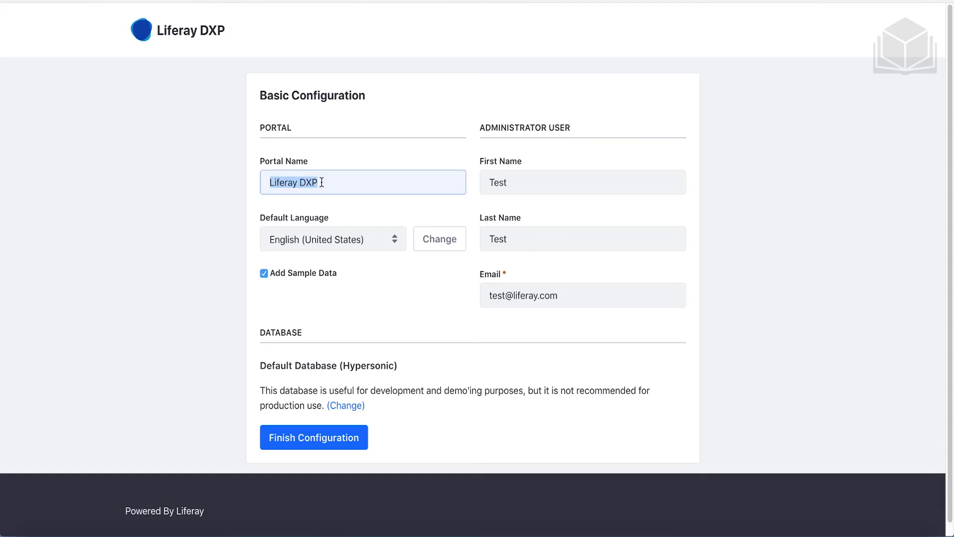
type("Li")
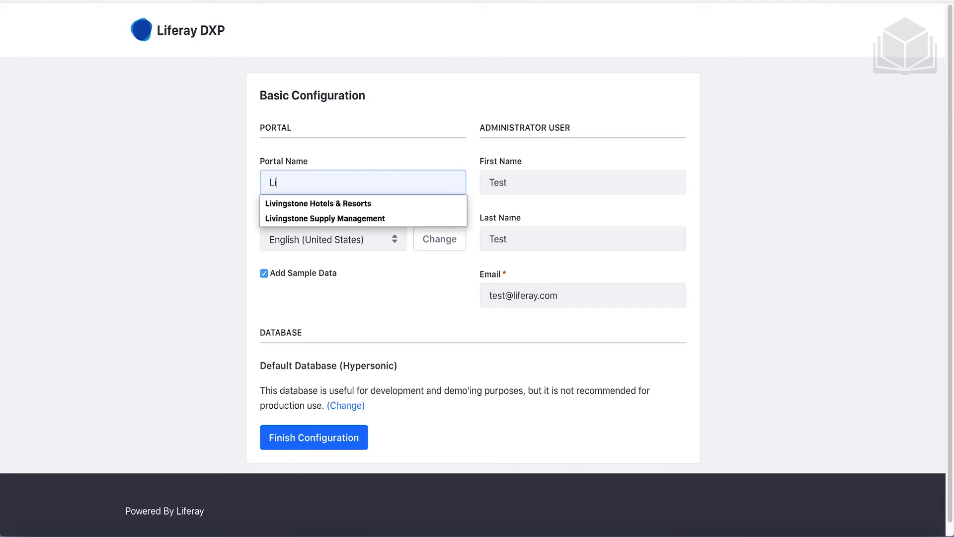
type("v")
key("Down")
key("Return")
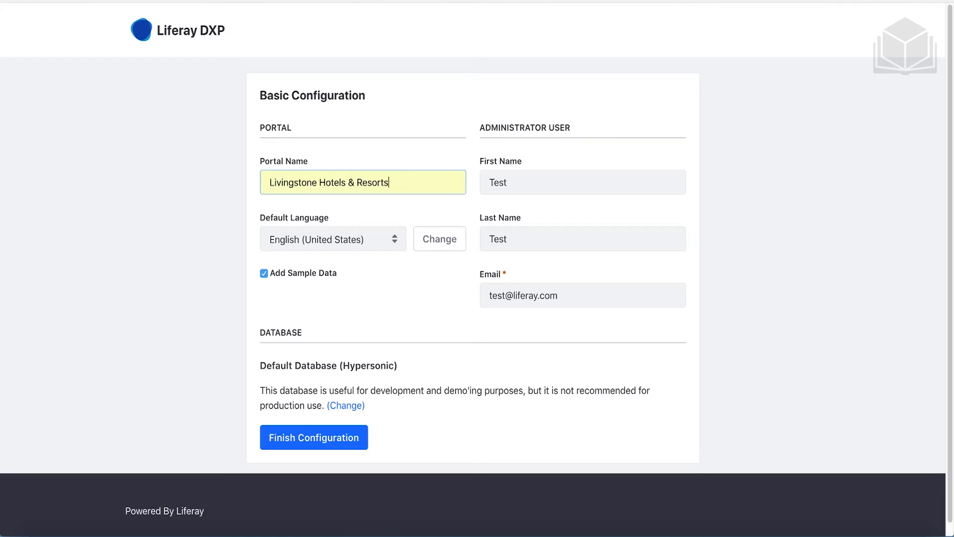
left_click(287, 274)
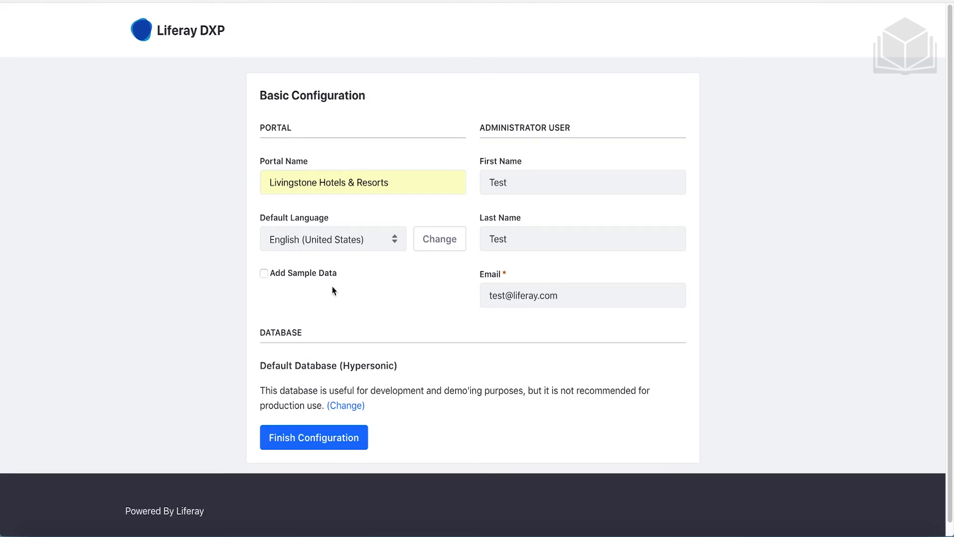
Enter the administrator's first name and last name 'Admin', then finish the configuration
double_click(531, 182)
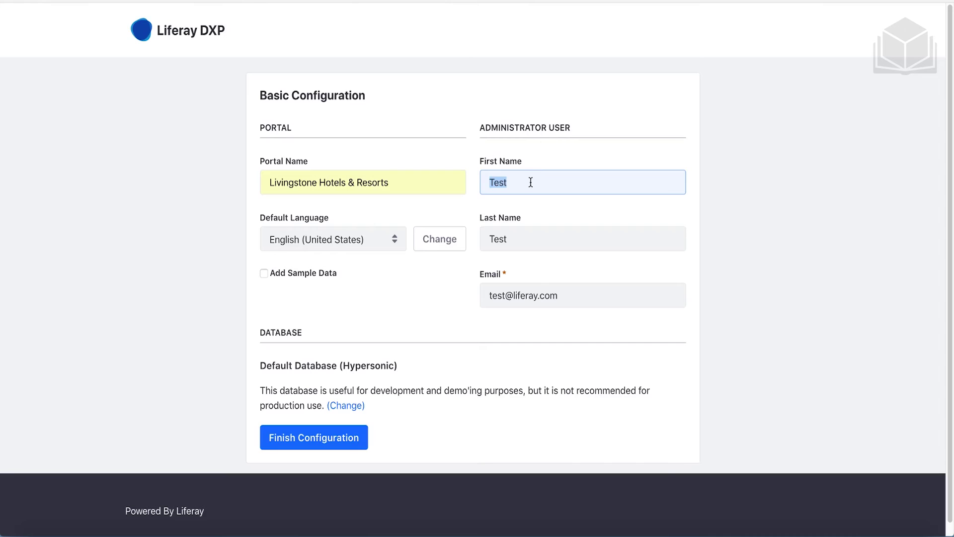
type("Li")
key("Down")
key("Return")
double_click(521, 240)
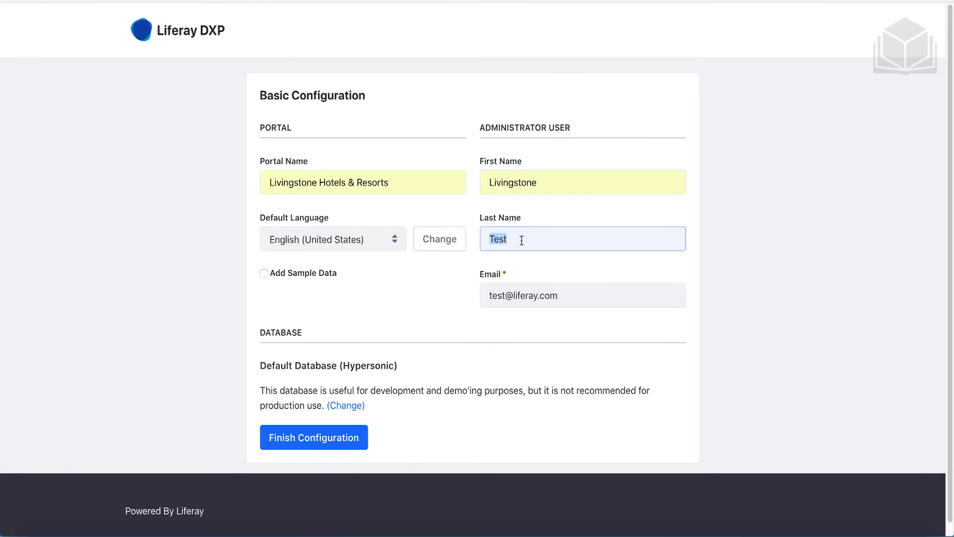
type("Admin")
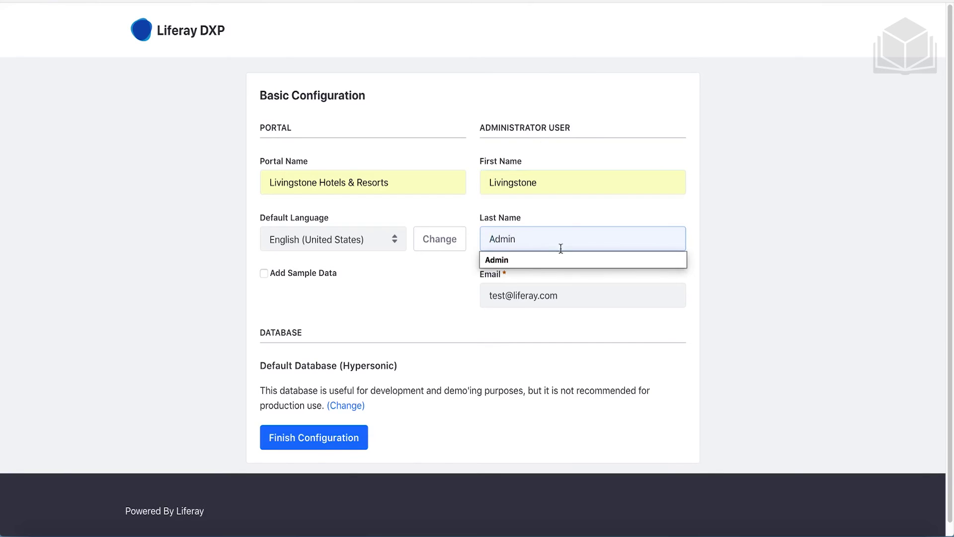
left_click(572, 295)
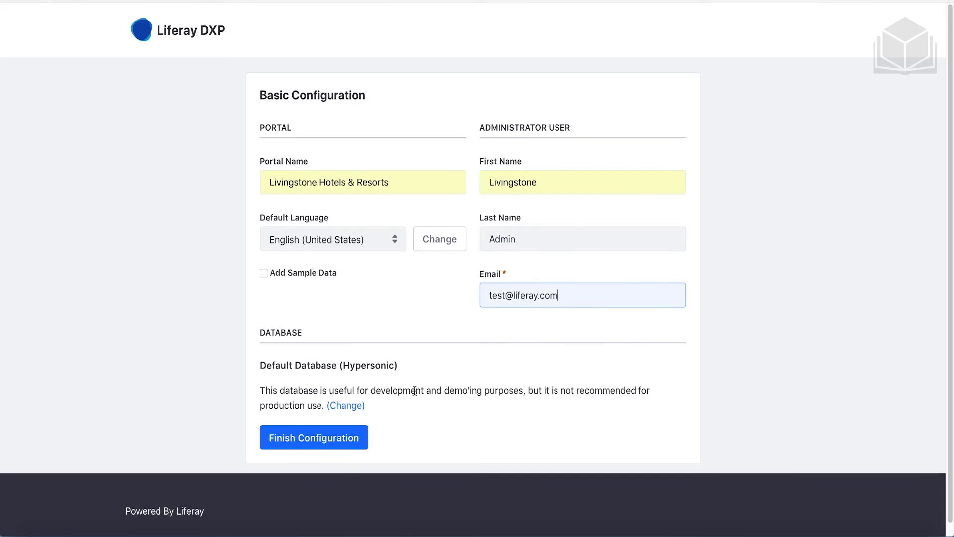
left_click(361, 446)
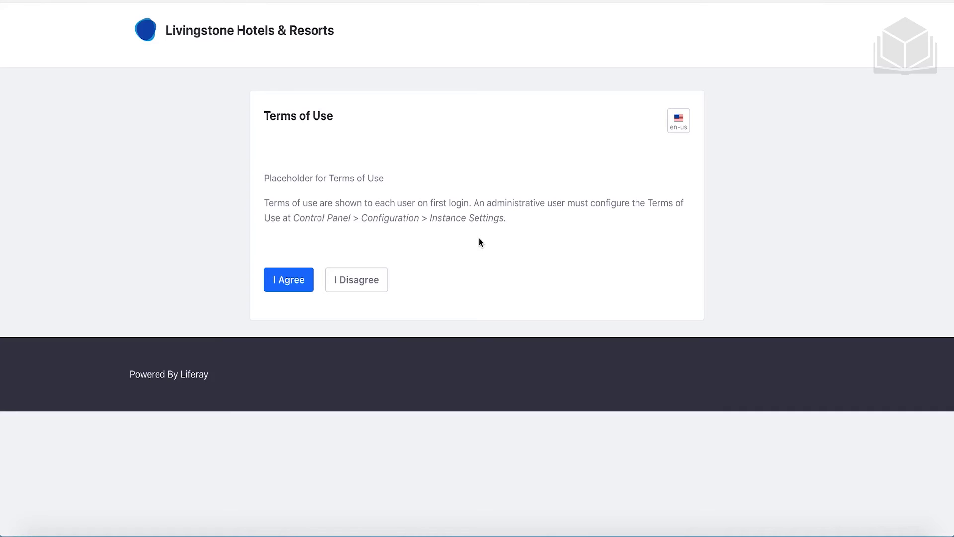
Accept the terms of use and save a new administrator password, entered twice
left_click(309, 289)
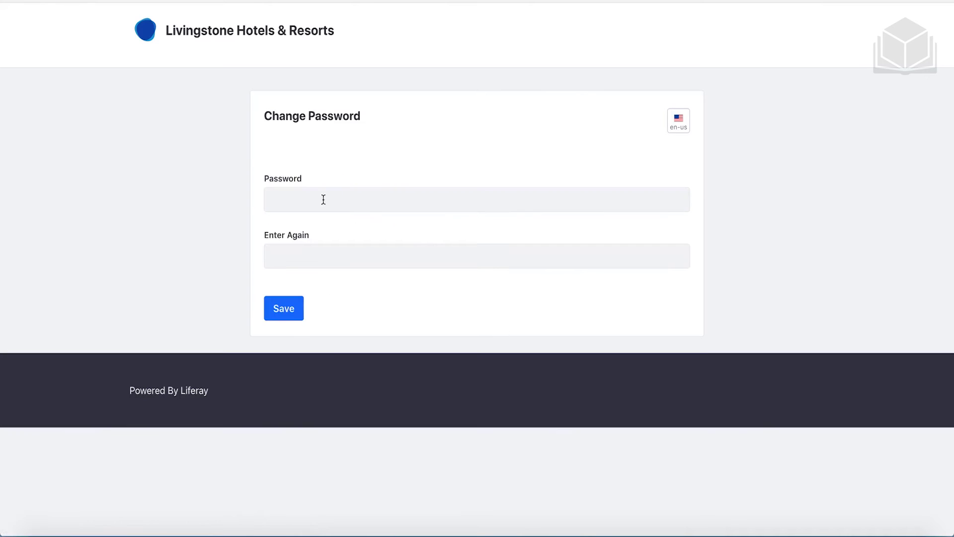
left_click(324, 199)
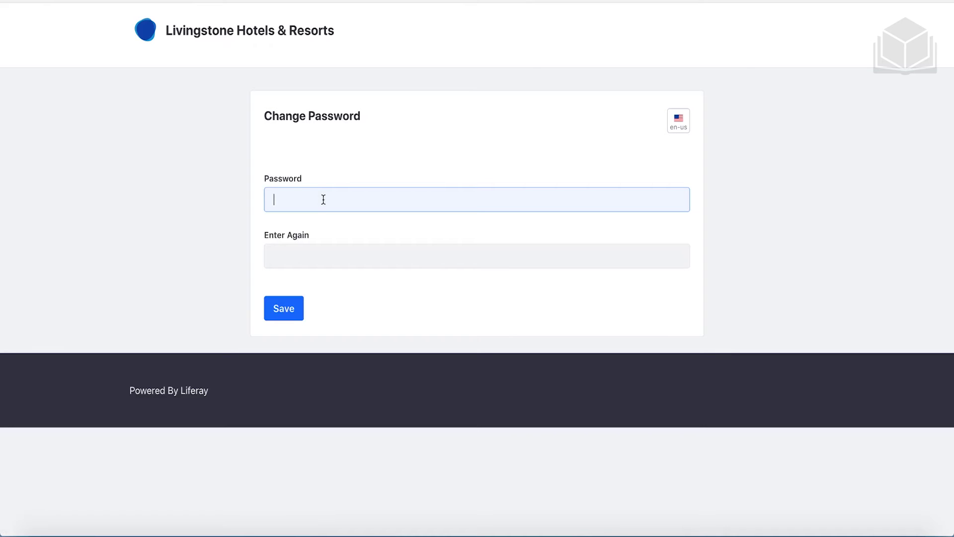
type("test")
key("Tab")
type("test")
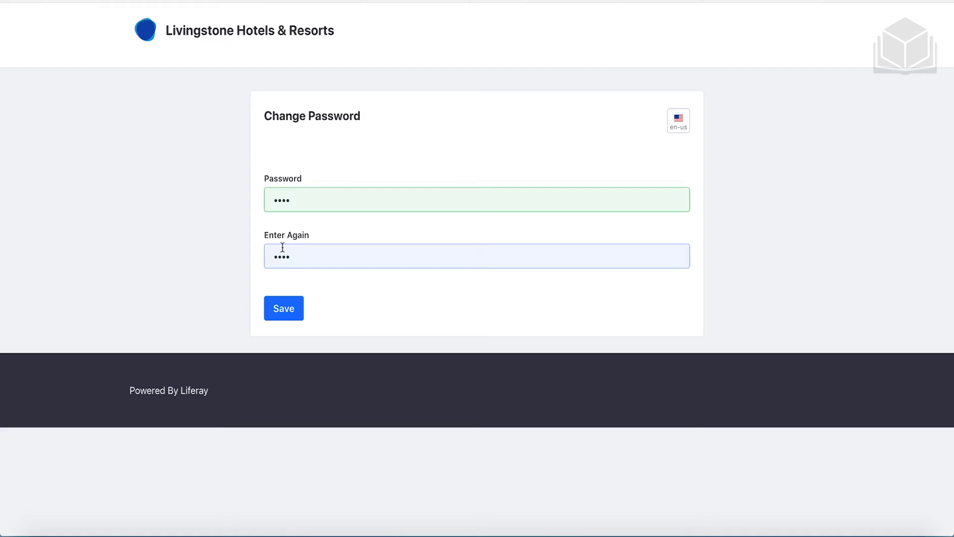
left_click(292, 312)
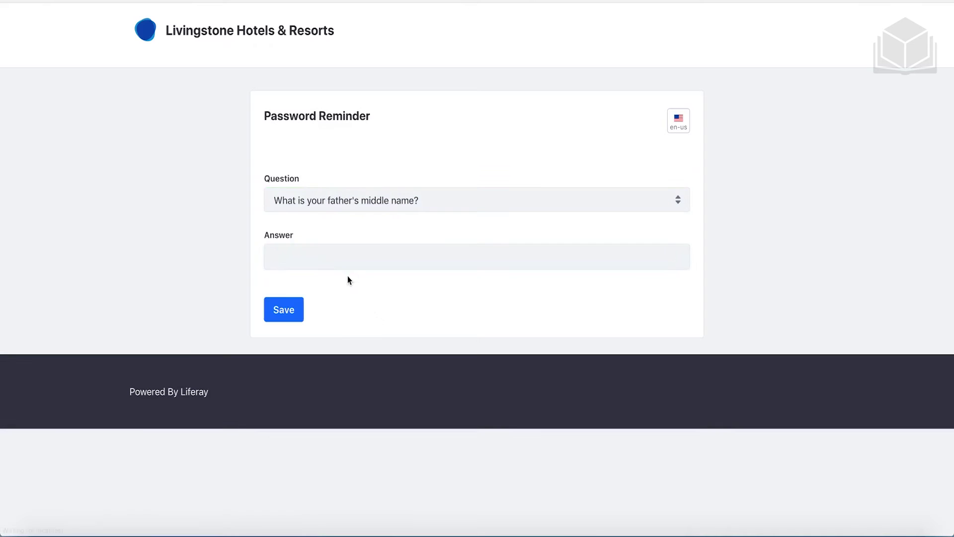
Enter and save the password reminder answer
left_click(336, 262)
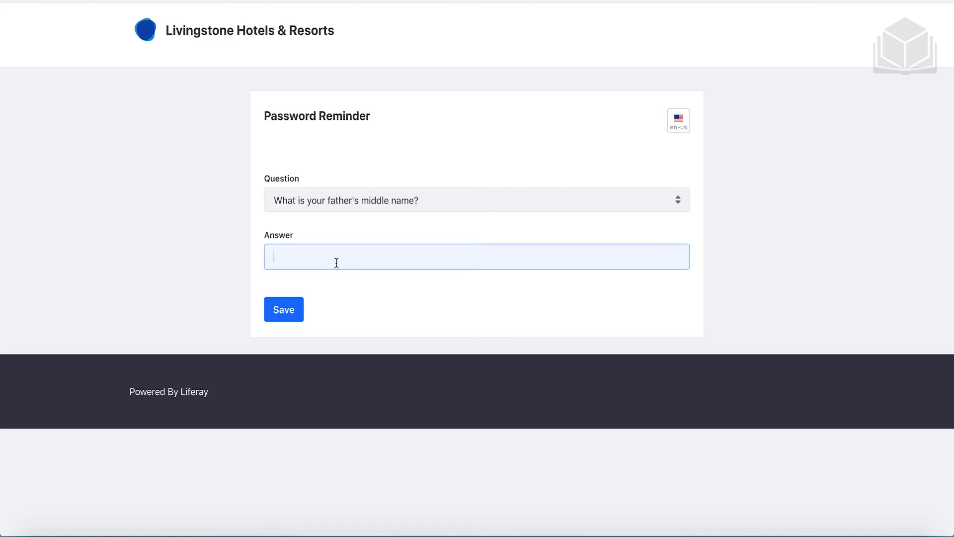
type("test")
left_click(298, 318)
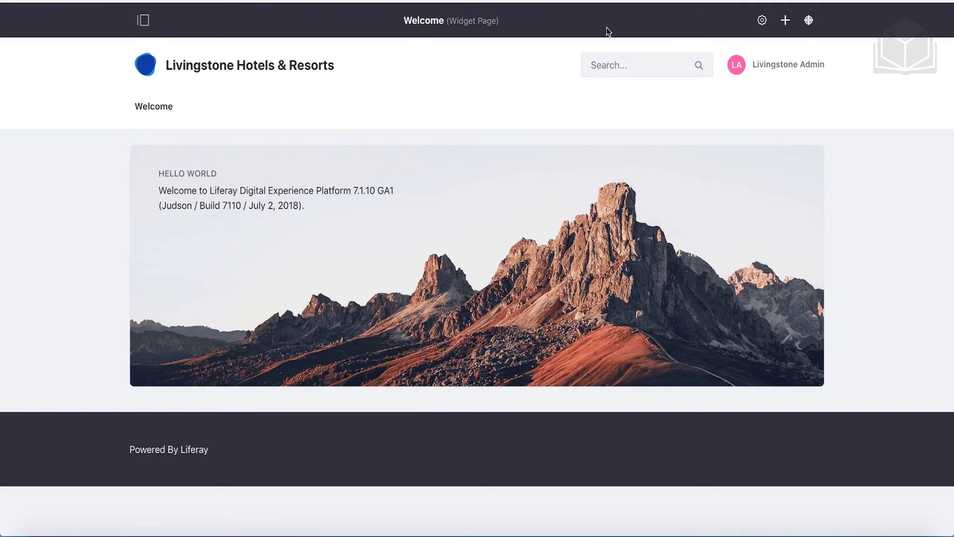
left_click(144, 28)
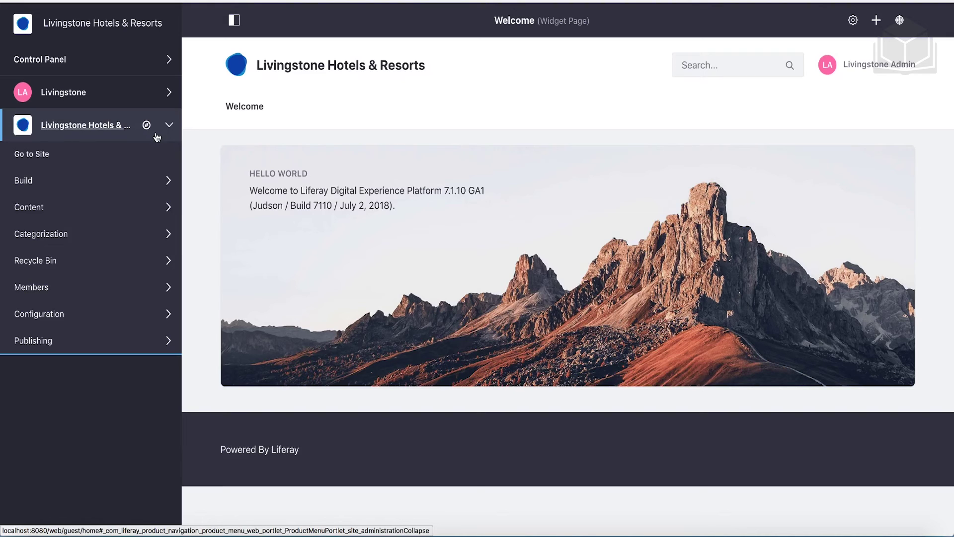
left_click(235, 22)
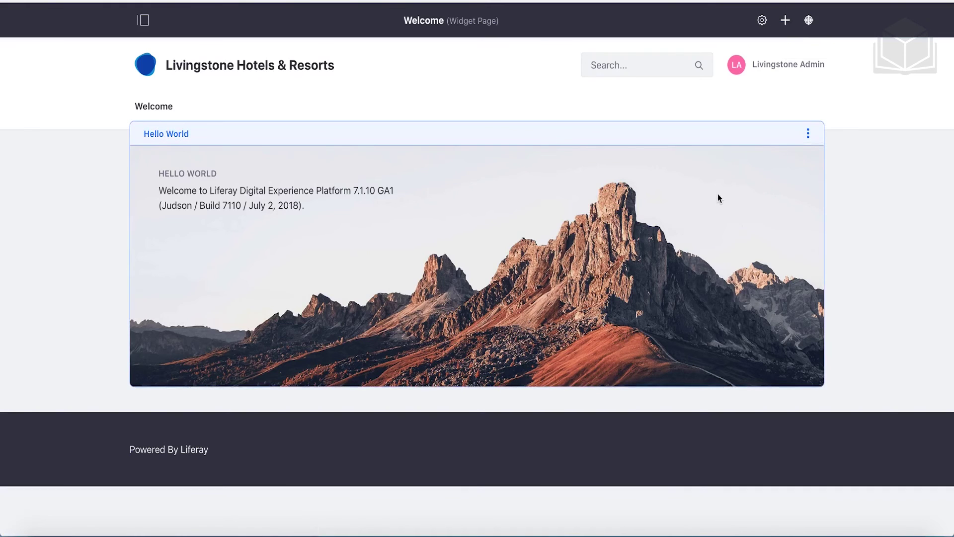
Remove the Hello World widget from the Welcome page and confirm the removal
left_click(808, 135)
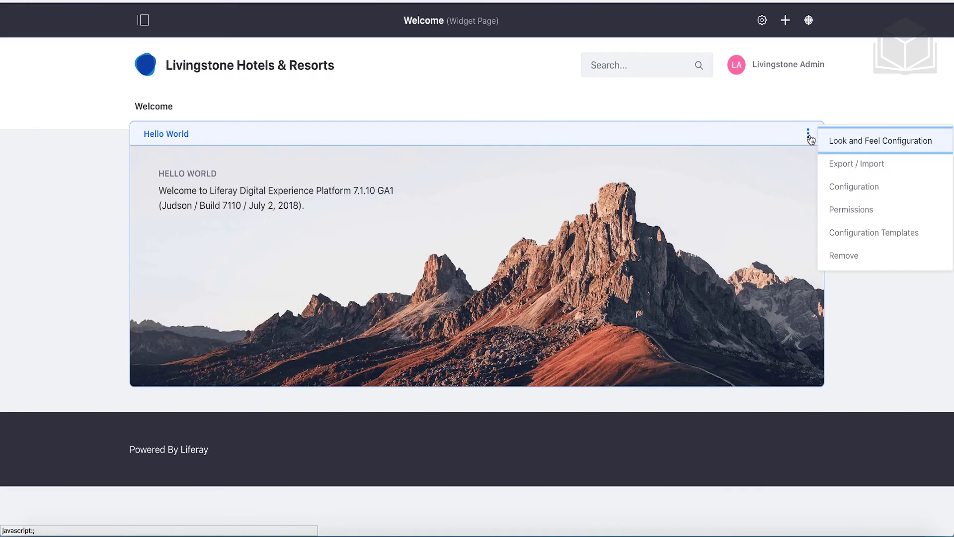
left_click(844, 255)
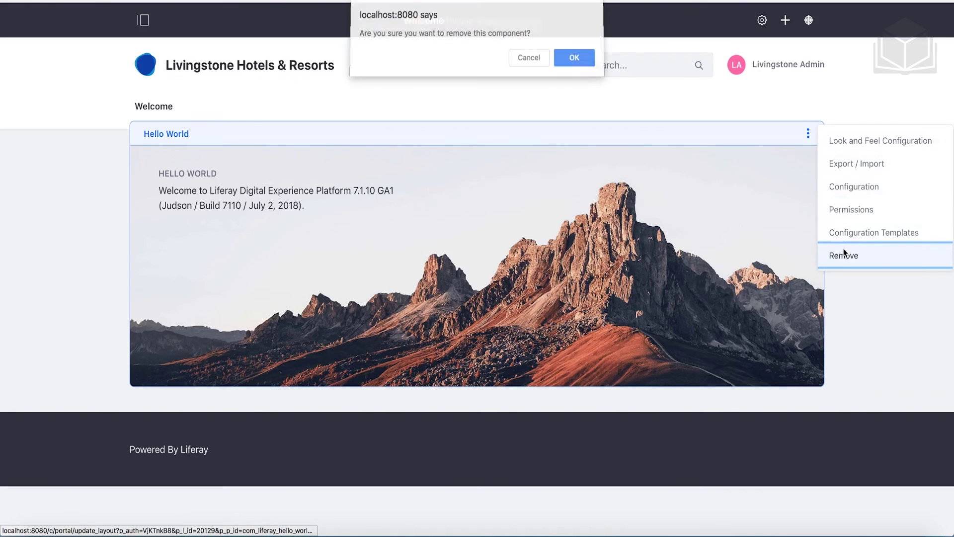
left_click(586, 60)
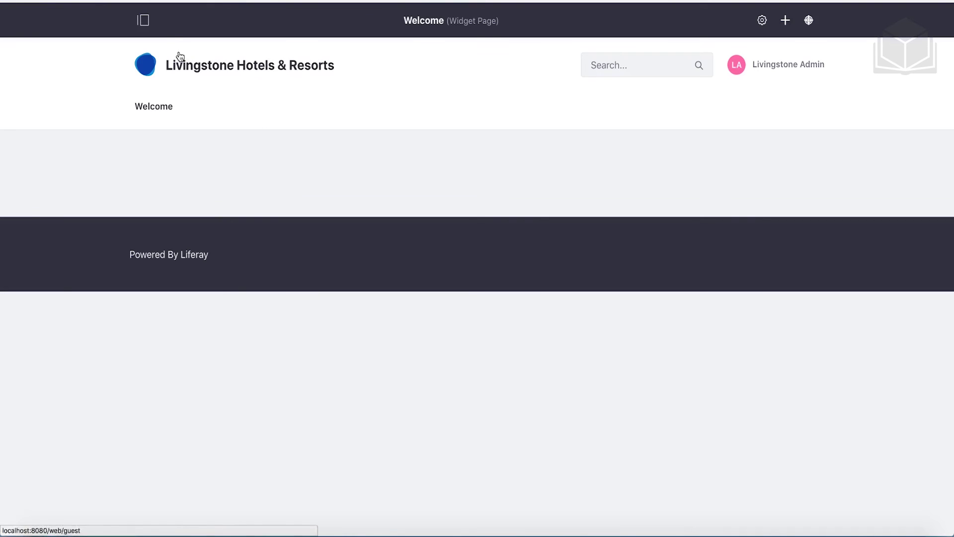
Go to Control Panel > Apps > App Manager to list the installed apps
left_click(143, 21)
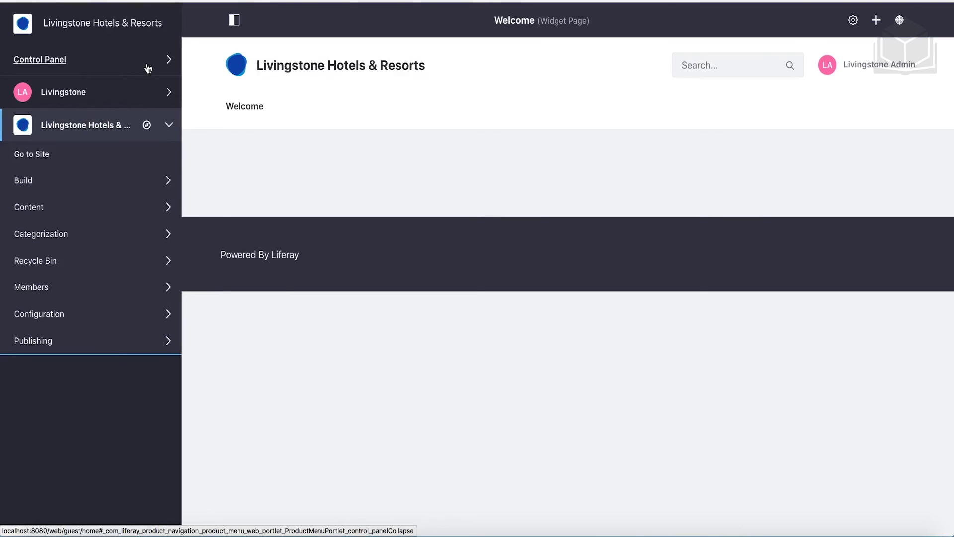
left_click(148, 68)
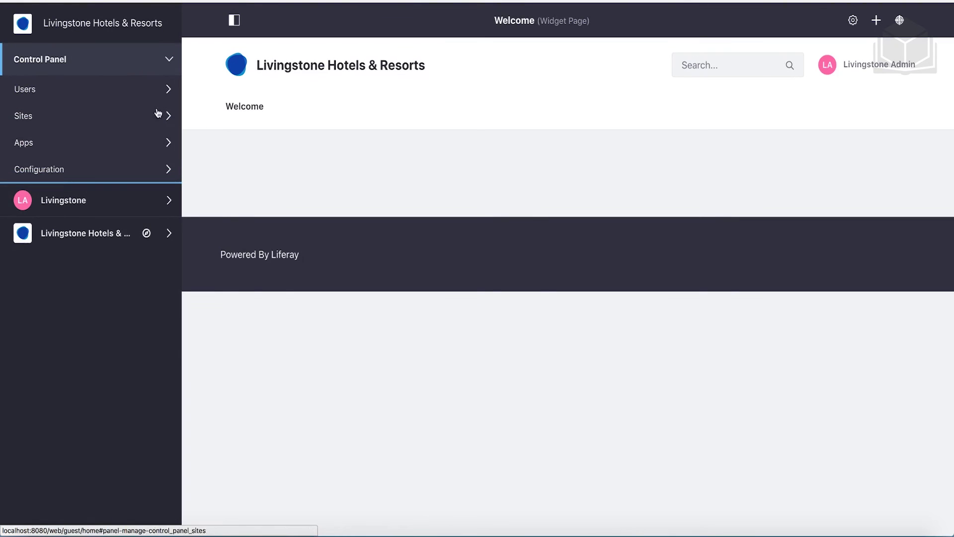
left_click(125, 143)
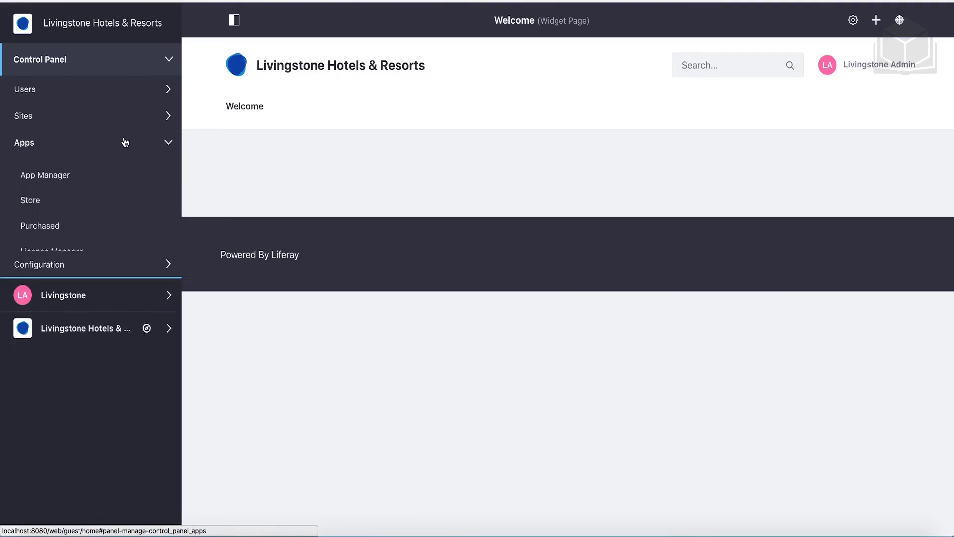
left_click(61, 179)
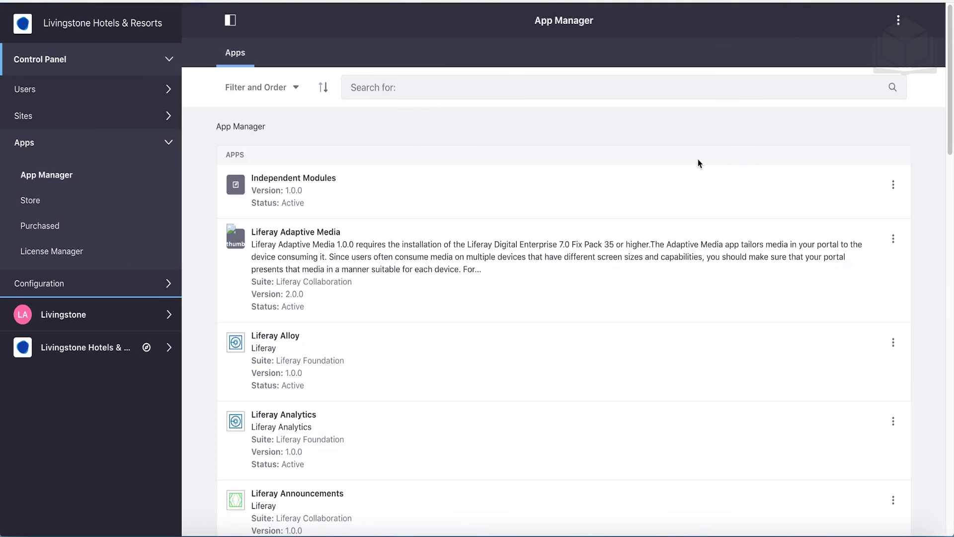
left_click(901, 25)
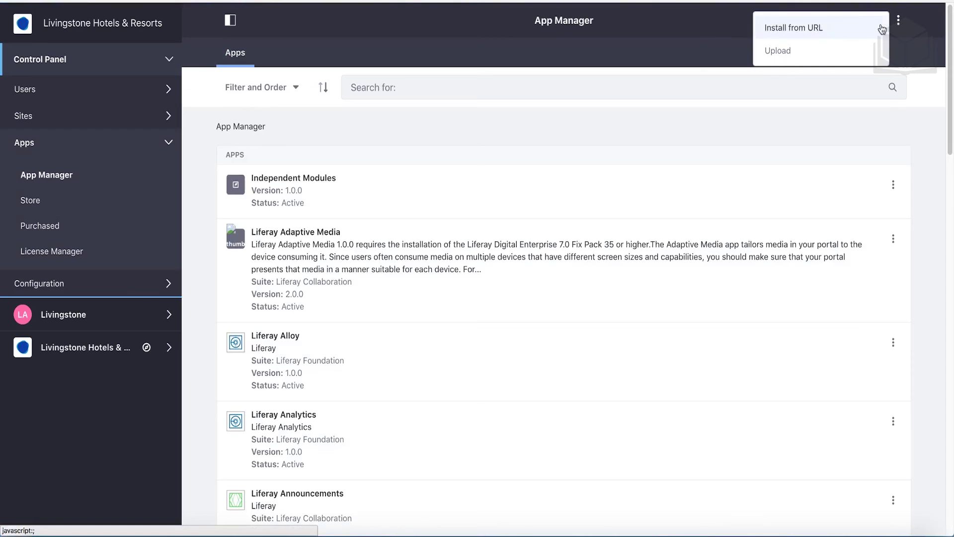
left_click(820, 59)
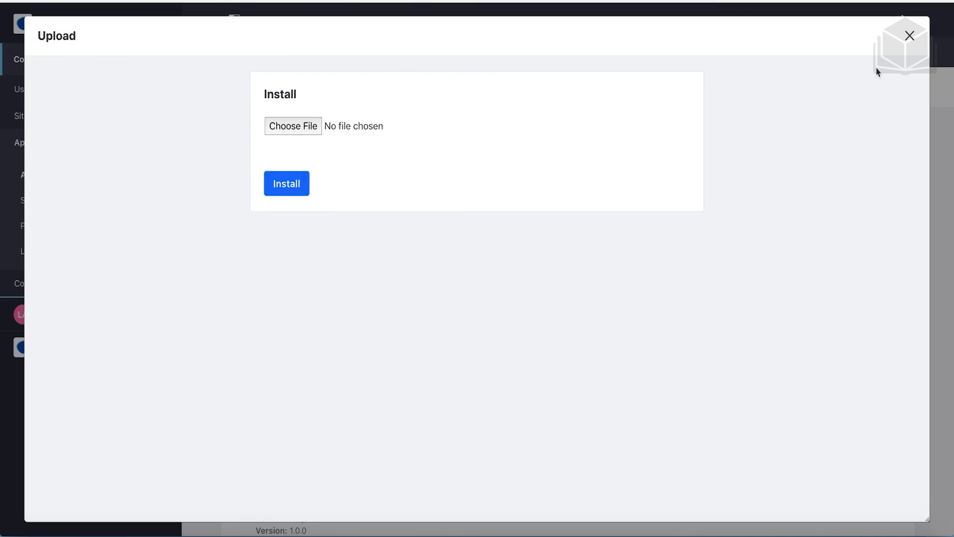
left_click(910, 37)
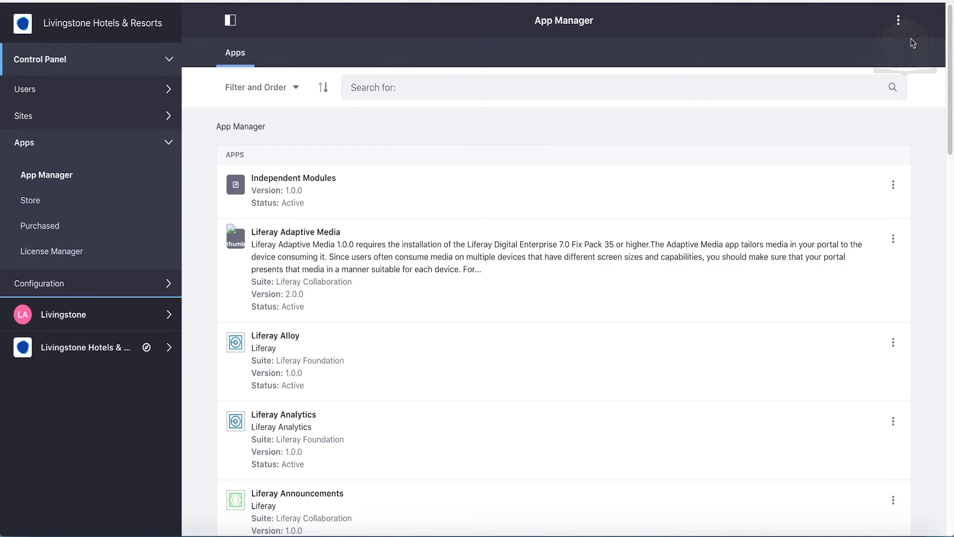
Open the Livingstone Hotels & Resorts site's Build > Pages and its Public Pages settings
left_click(141, 60)
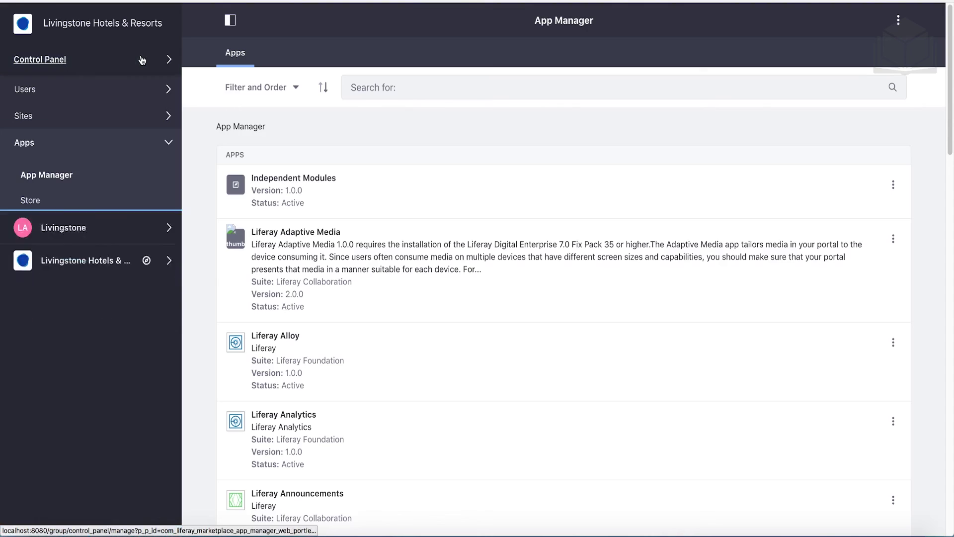
left_click(130, 138)
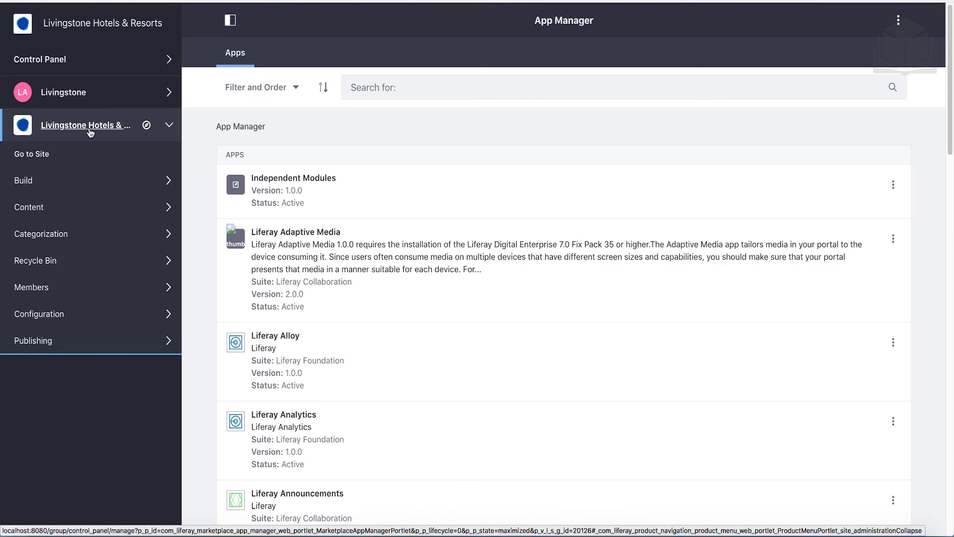
left_click(83, 183)
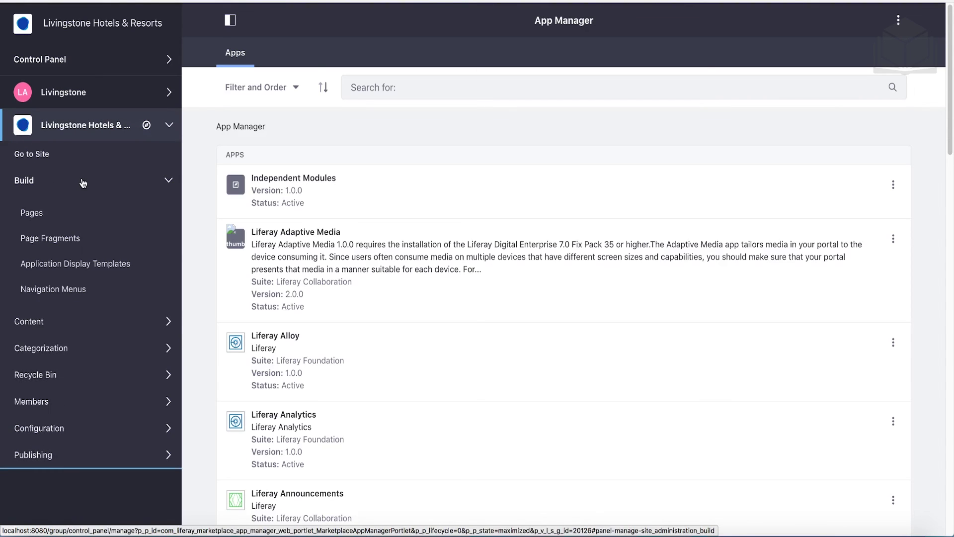
left_click(38, 219)
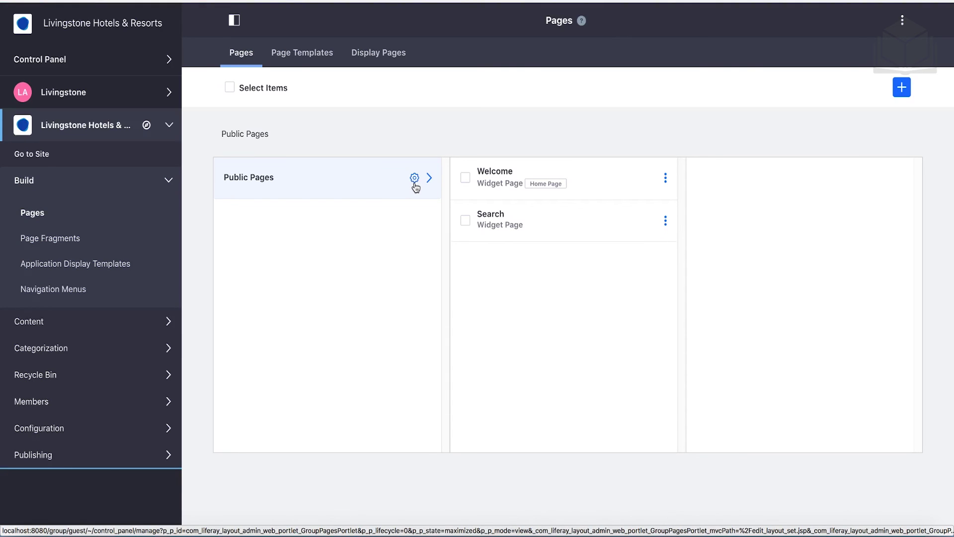
left_click(415, 183)
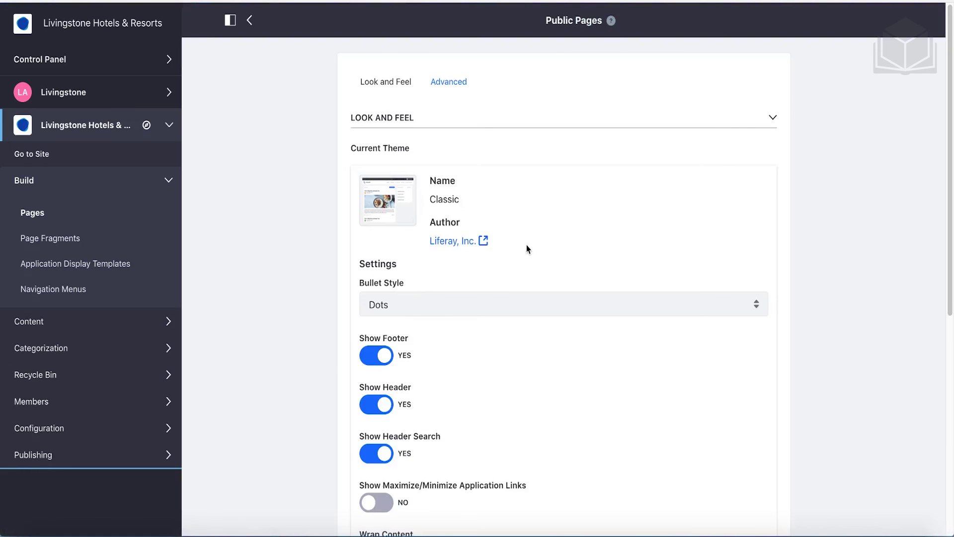
Change the public pages theme from Classic to Fjord
scroll(526, 244, "down", 8)
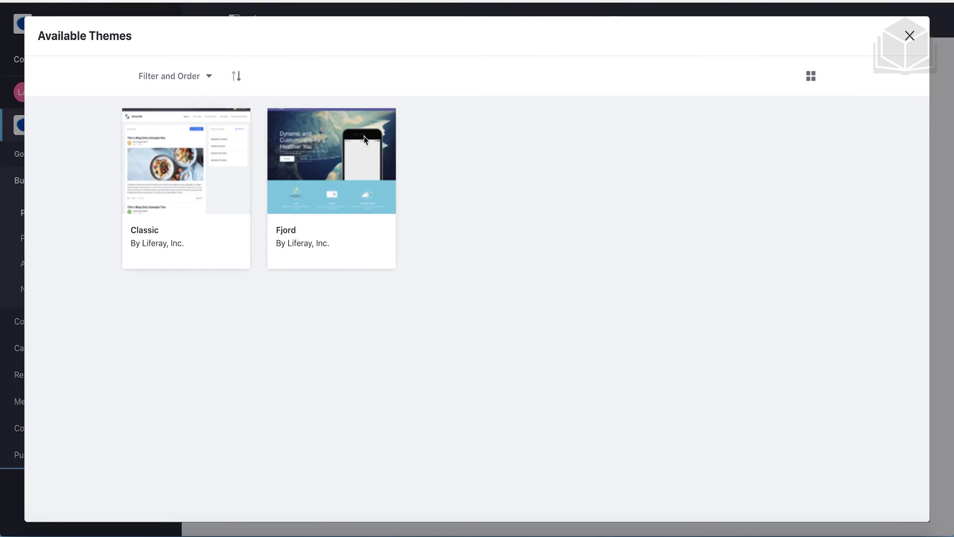
left_click(300, 254)
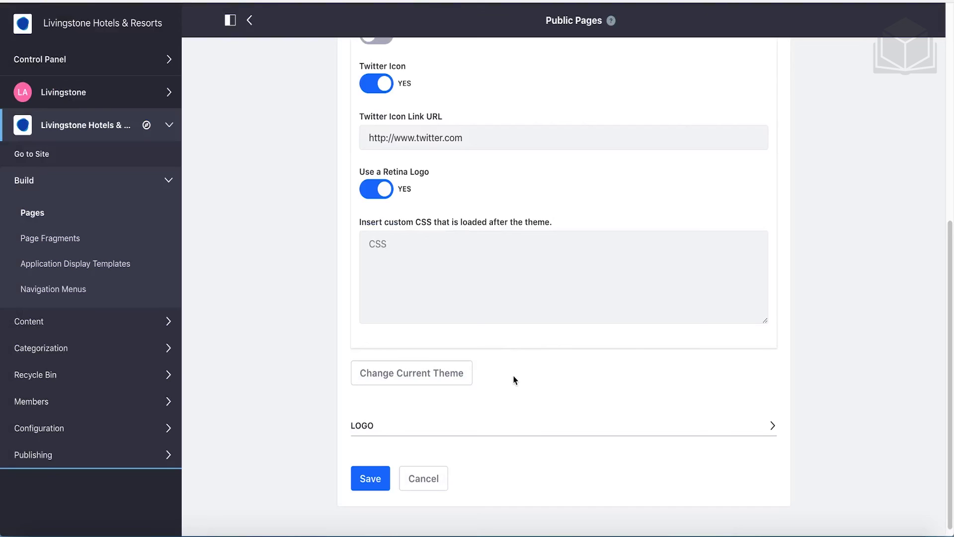
Upload livingstone-logo.png from the 01-liferay-and-users exercises folder as the public pages logo
left_click(397, 431)
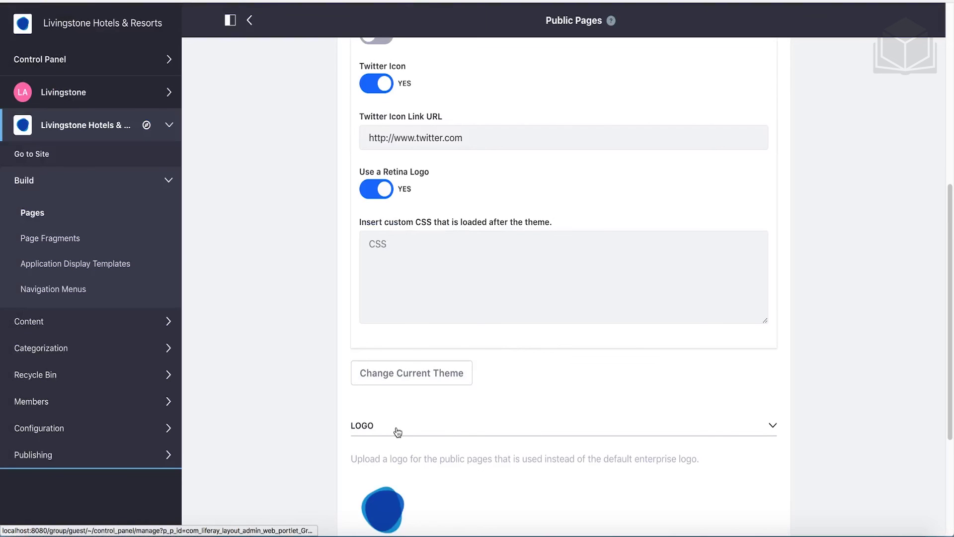
scroll(398, 432, "down", 3)
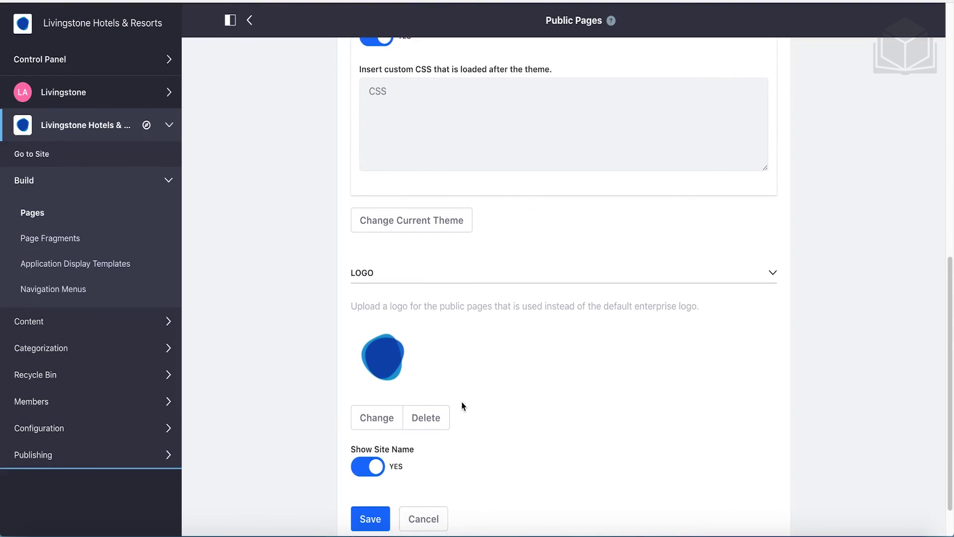
left_click(381, 422)
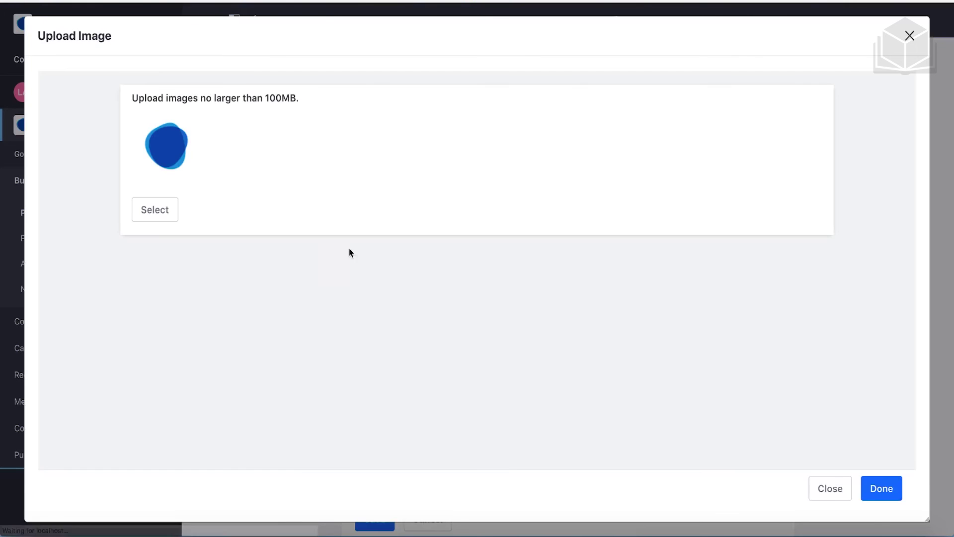
left_click(167, 204)
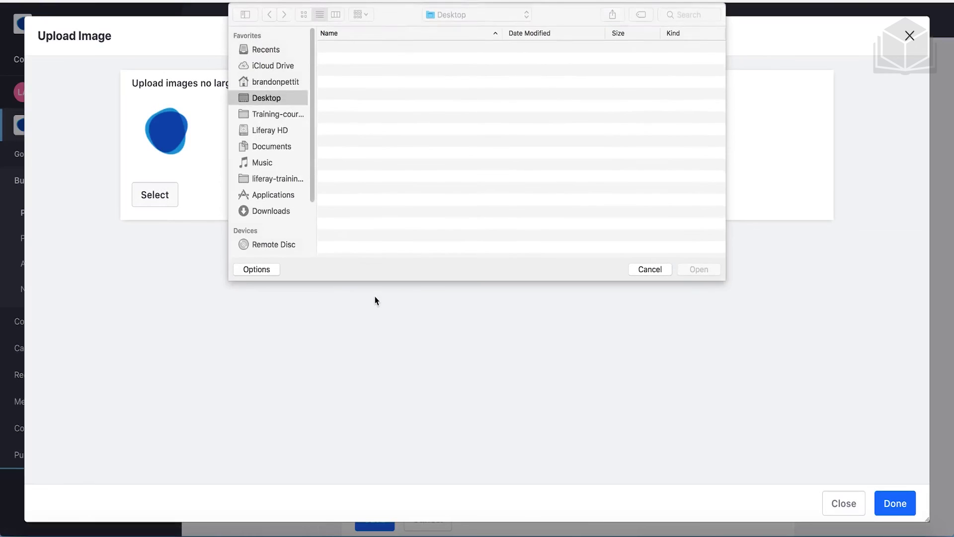
left_click(273, 81)
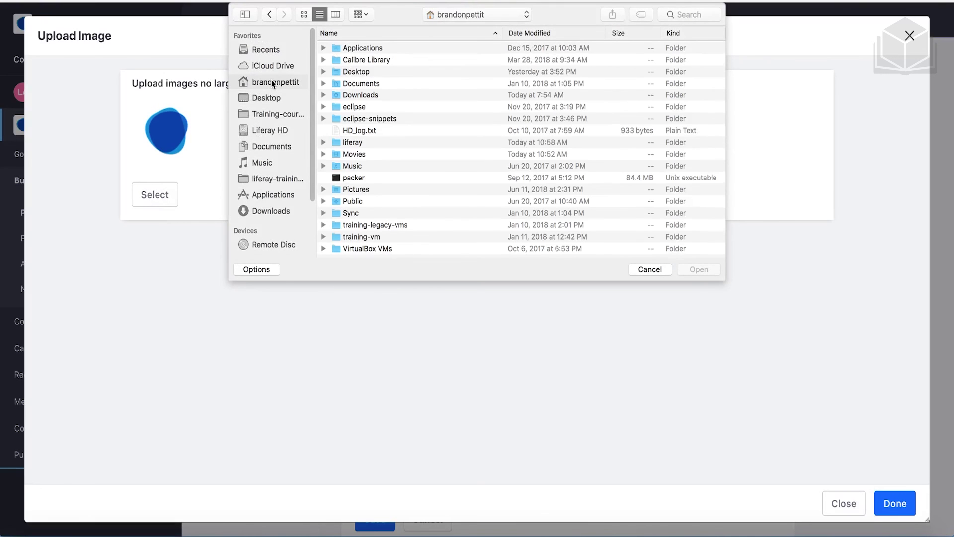
double_click(366, 144)
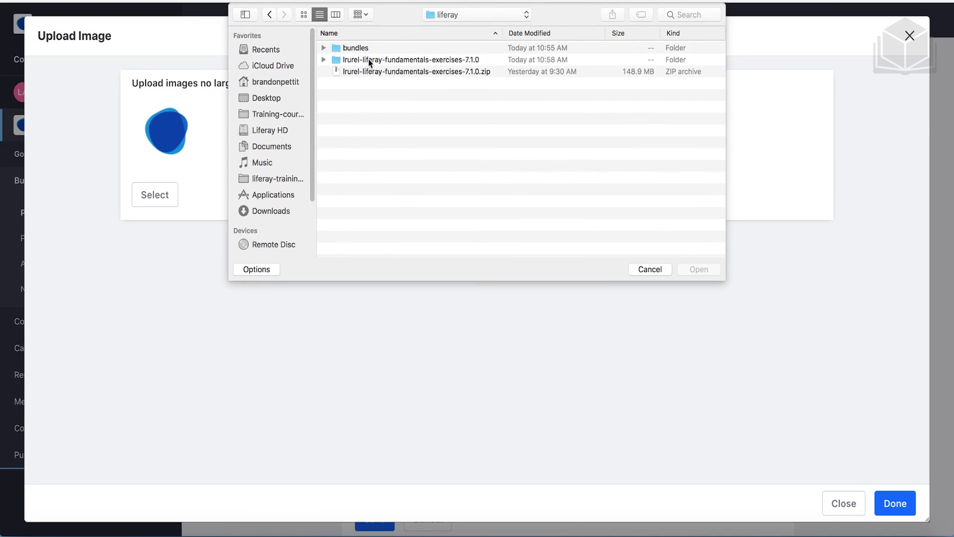
double_click(368, 60)
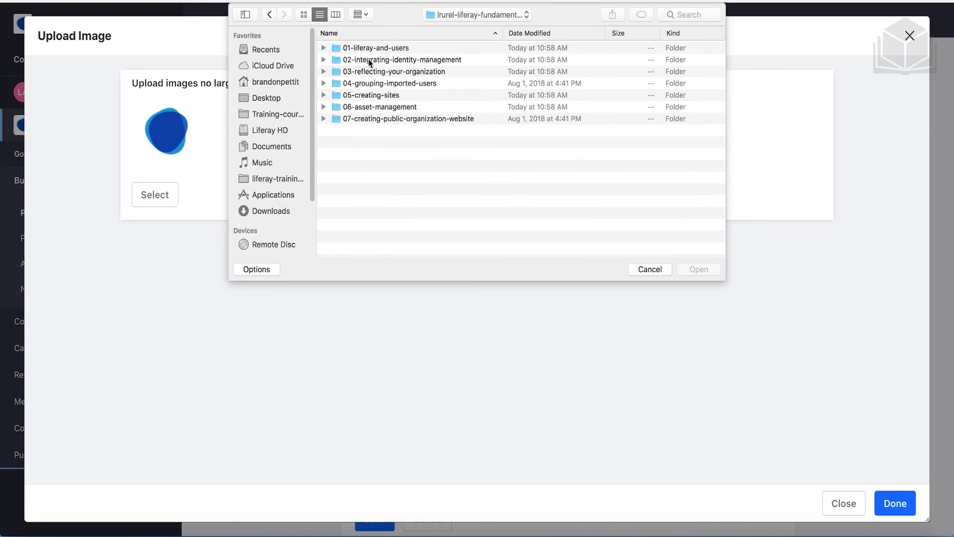
left_click(405, 48)
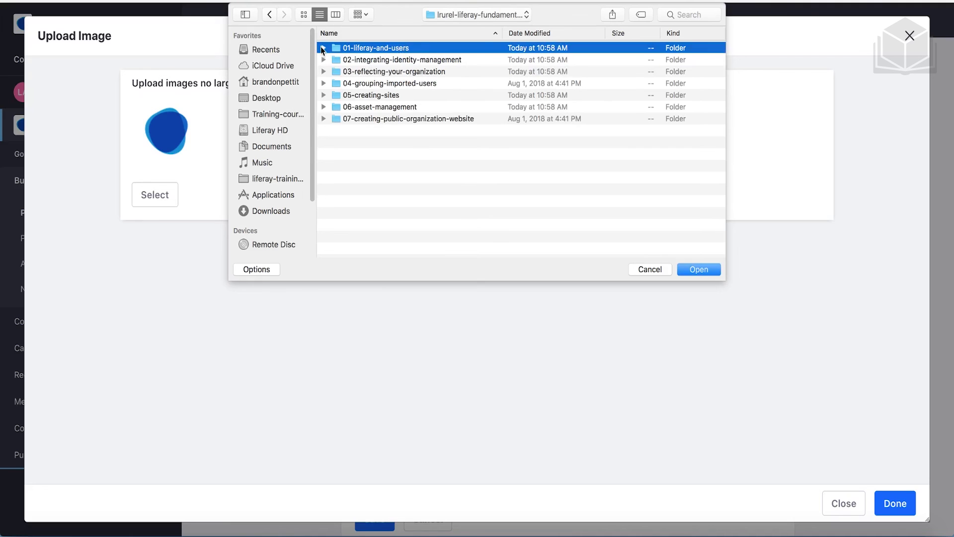
key("Right")
left_click(379, 73)
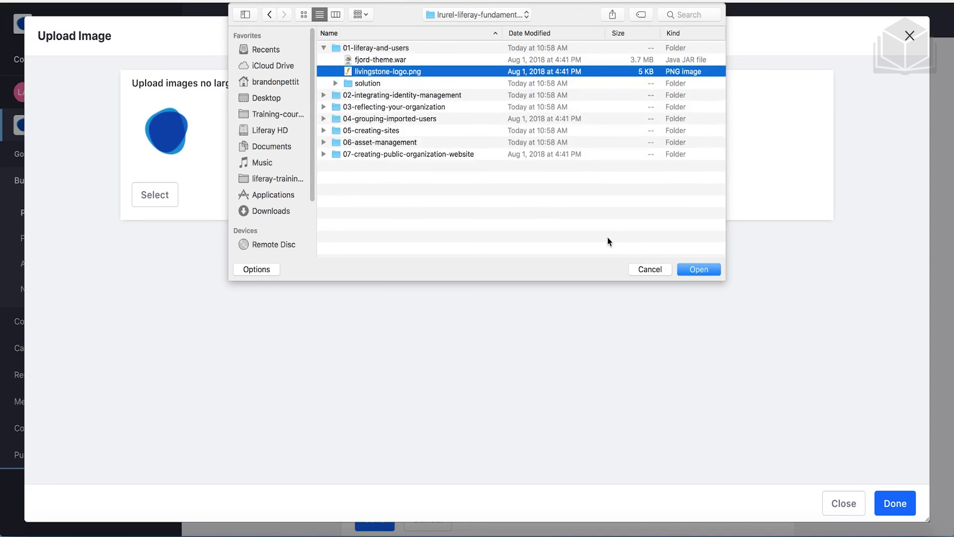
left_click(685, 269)
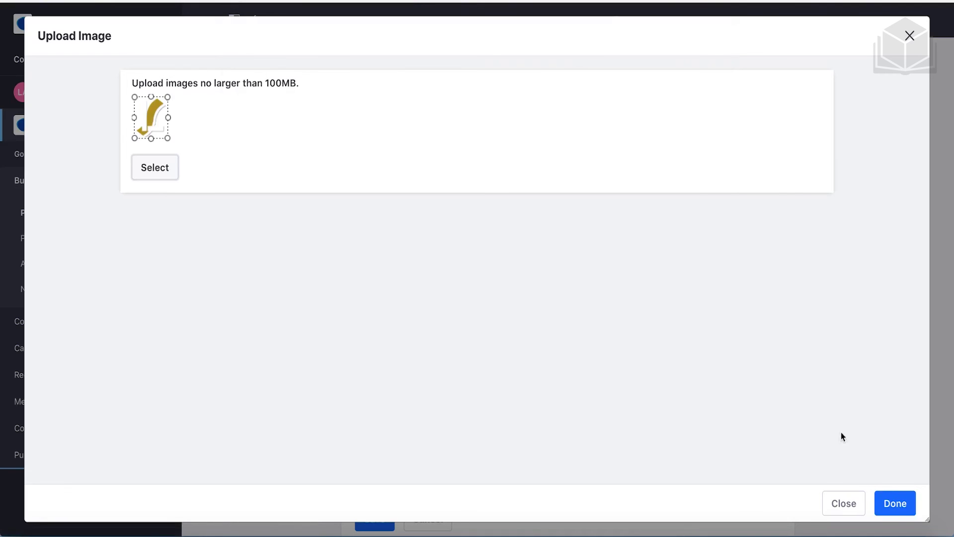
left_click(891, 499)
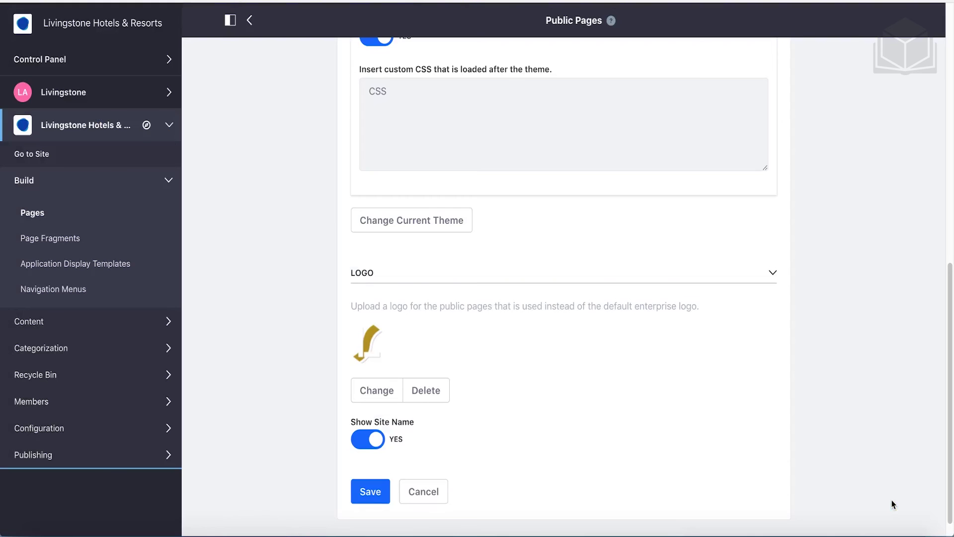
Save the Fjord theme and logo settings, then view the live site
scroll(642, 389, "down", 2)
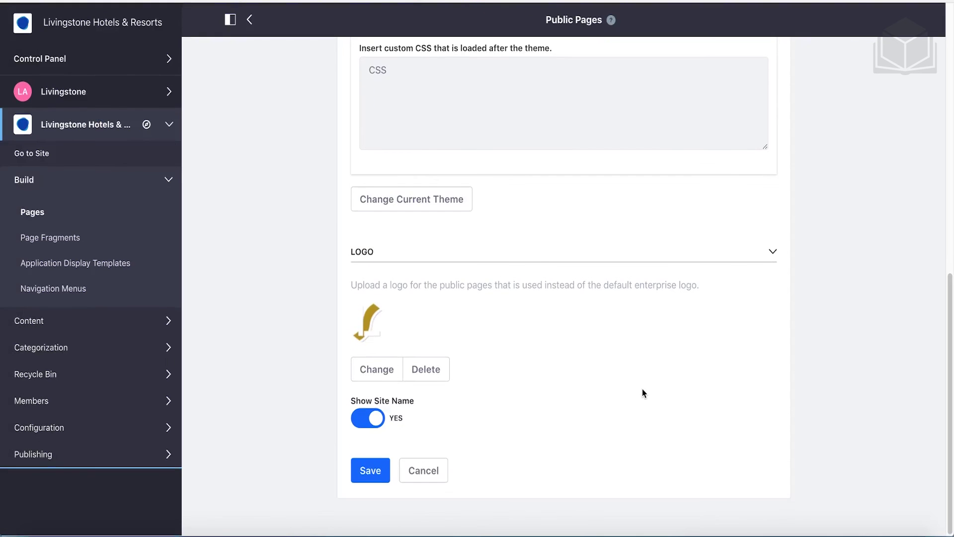
left_click(379, 473)
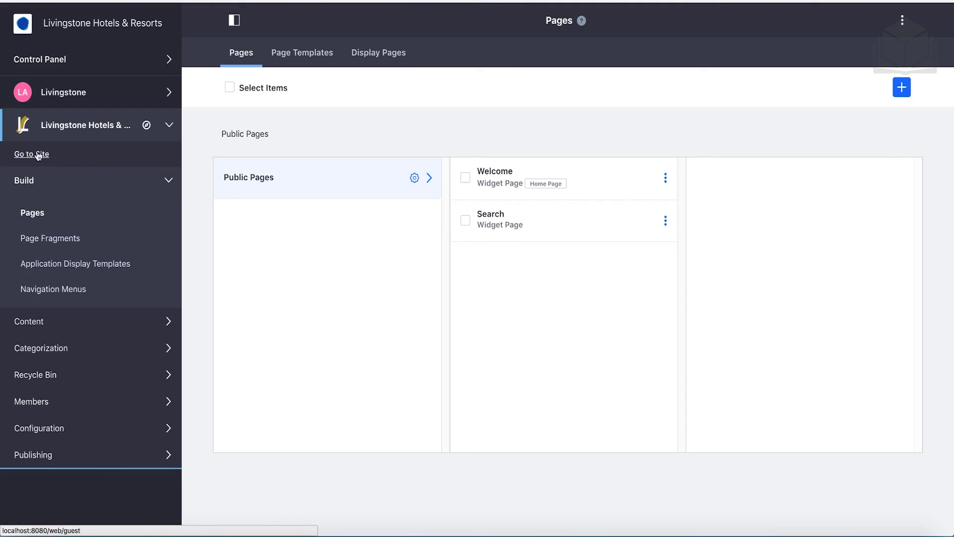
left_click(296, 172)
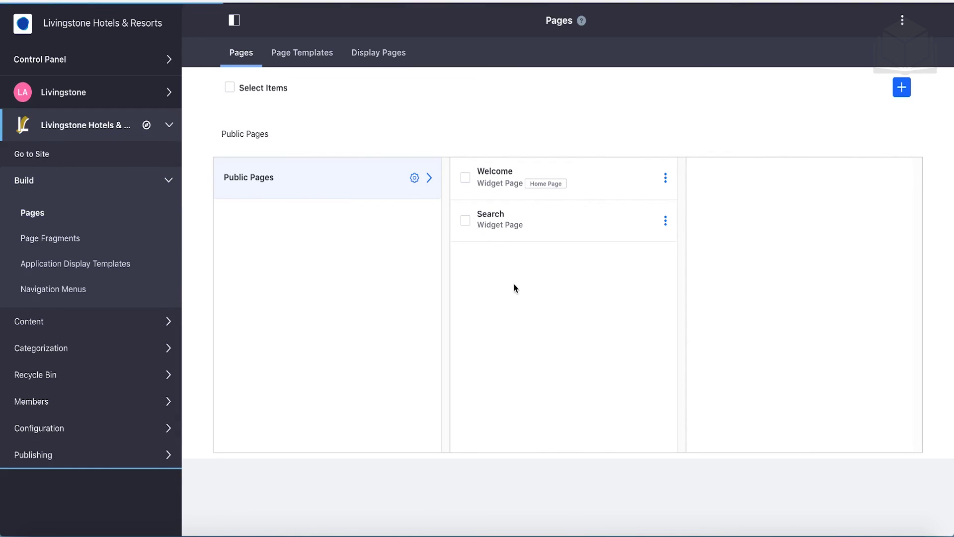